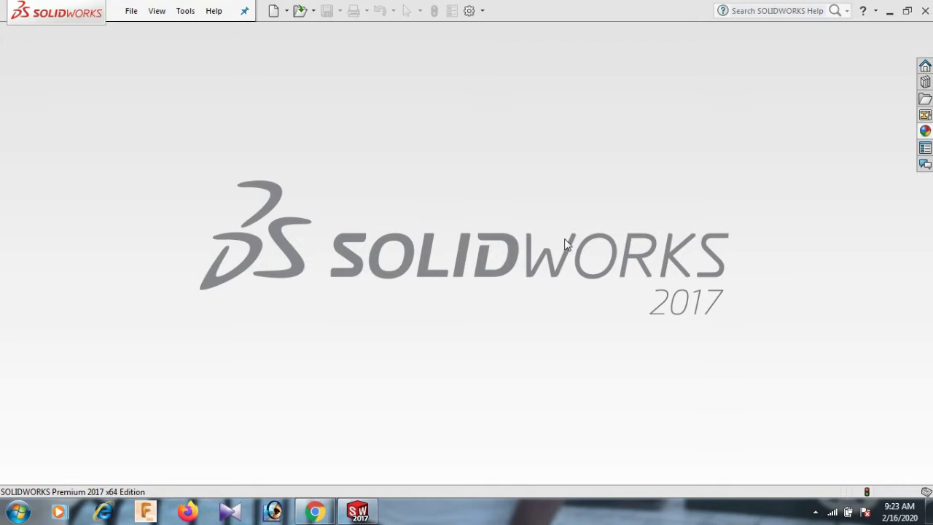
# Step: Create a new blank SOLIDWORKS part document, Part5
pyautogui.click(132, 14)
pyautogui.click(148, 32)
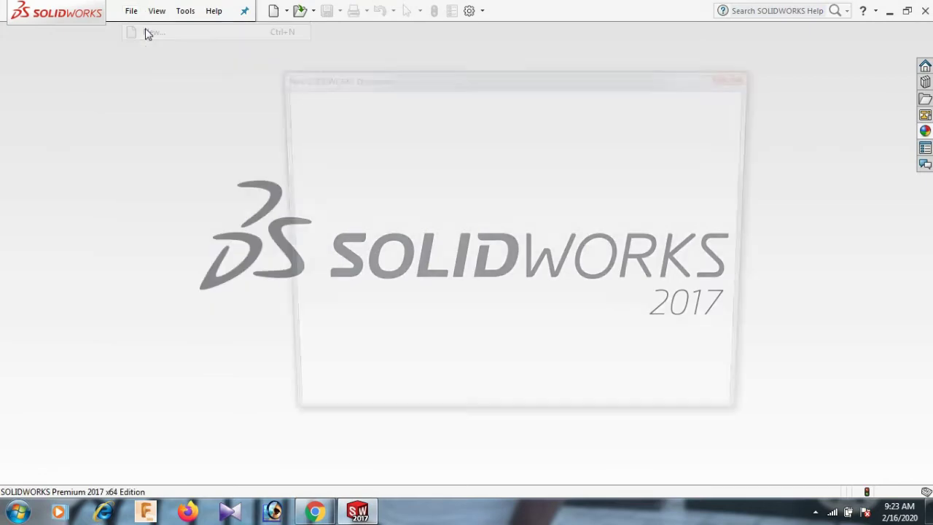
pyautogui.click(365, 199)
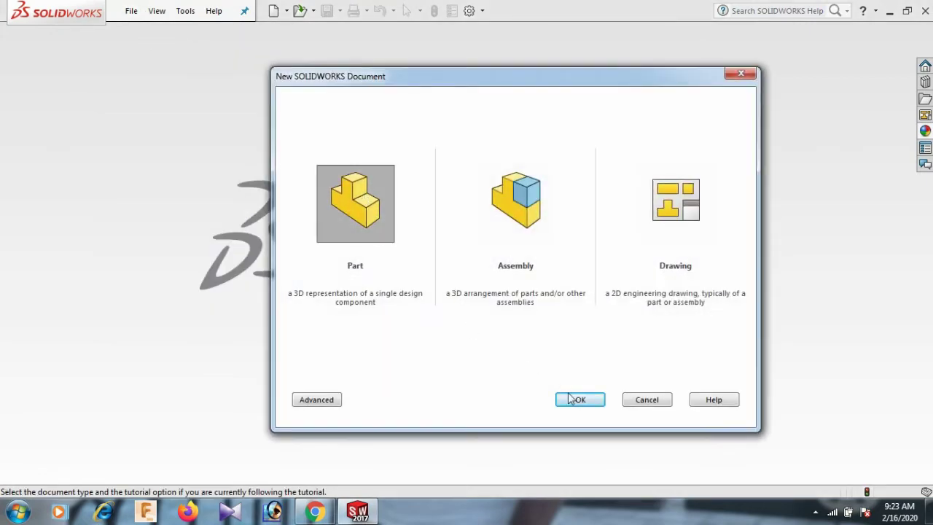
pyautogui.click(591, 404)
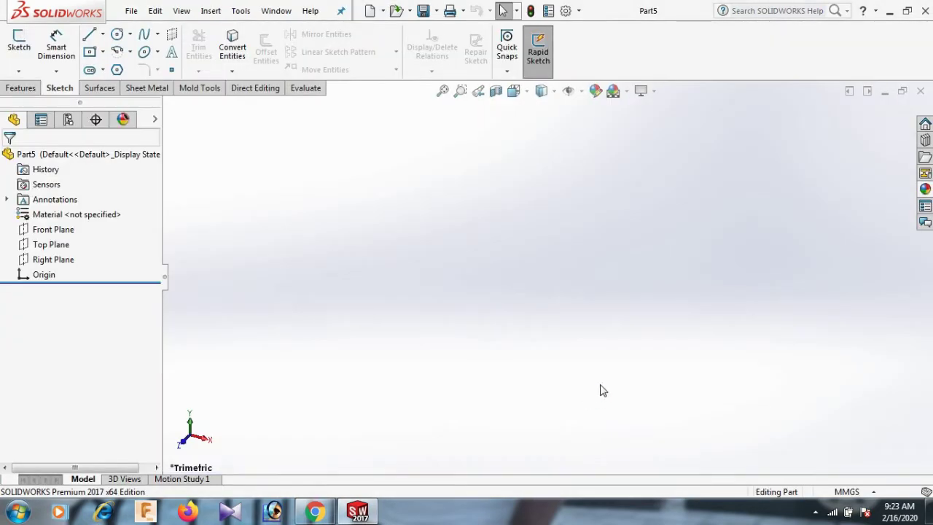
# Step: Start a Front Plane sketch and draw an ellipse with a horizontal major axis, up and left of the origin
pyautogui.click(66, 229)
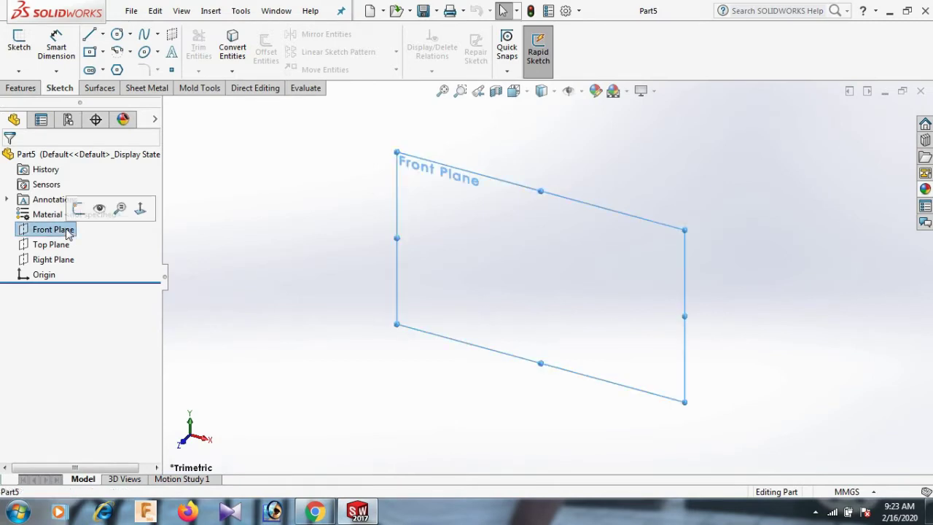
pyautogui.click(78, 209)
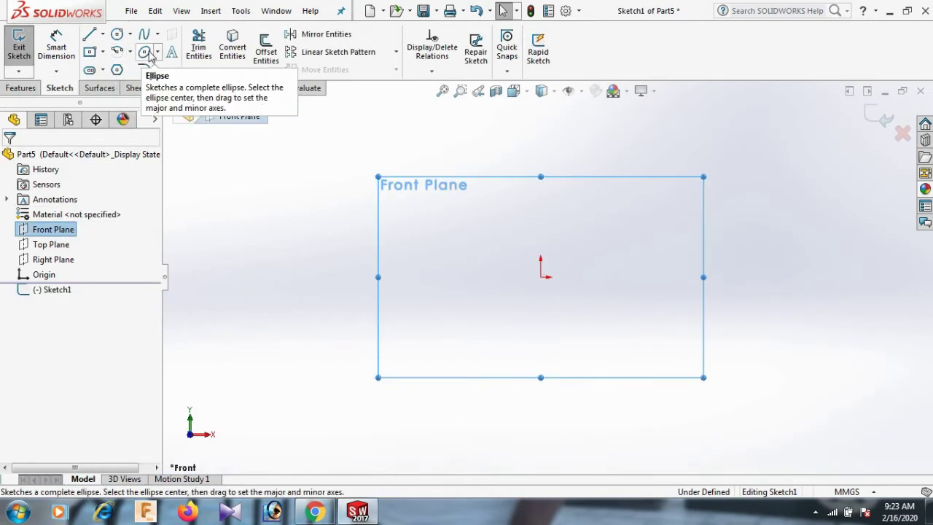
pyautogui.click(150, 54)
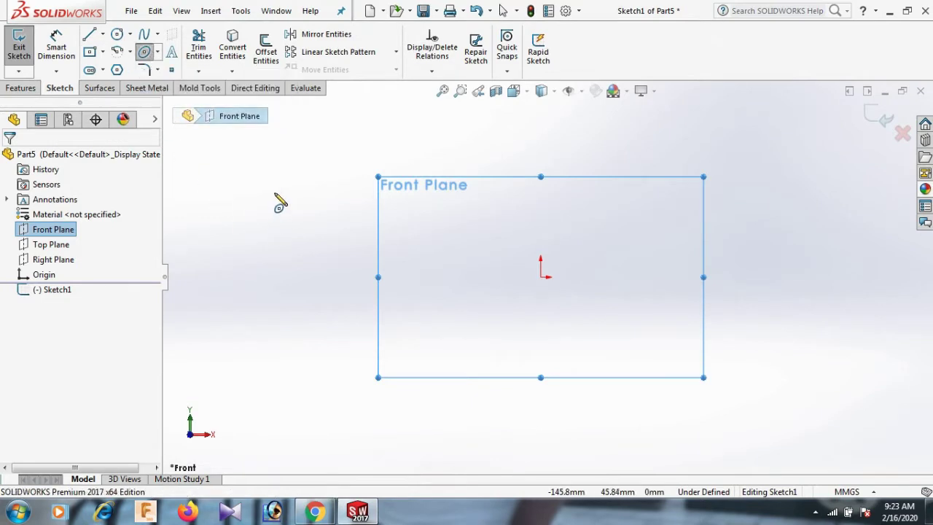
pyautogui.click(336, 197)
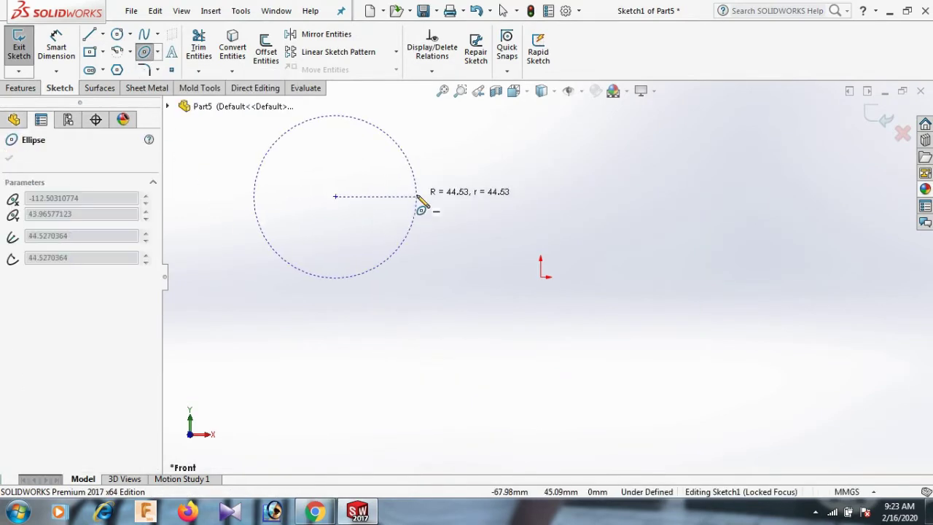
pyautogui.click(417, 197)
pyautogui.click(406, 257)
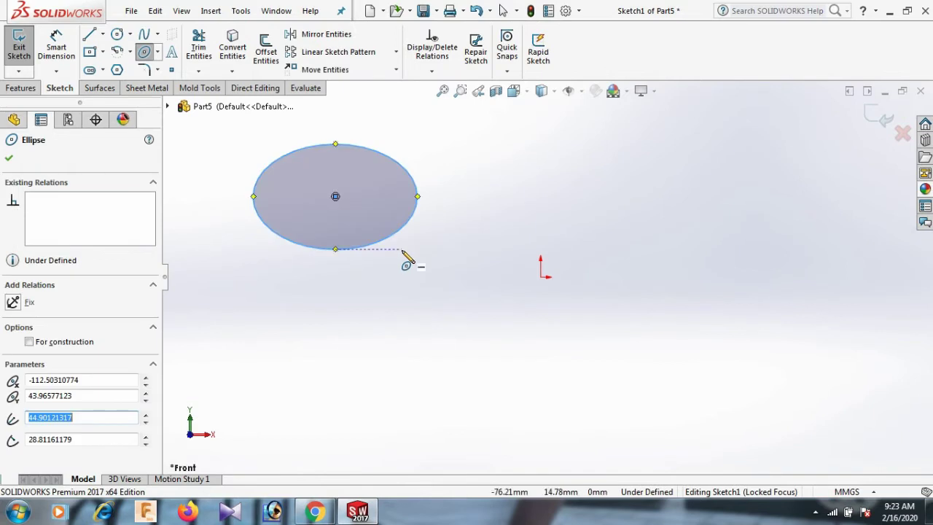
pyautogui.rightClick(407, 258)
pyautogui.click(439, 264)
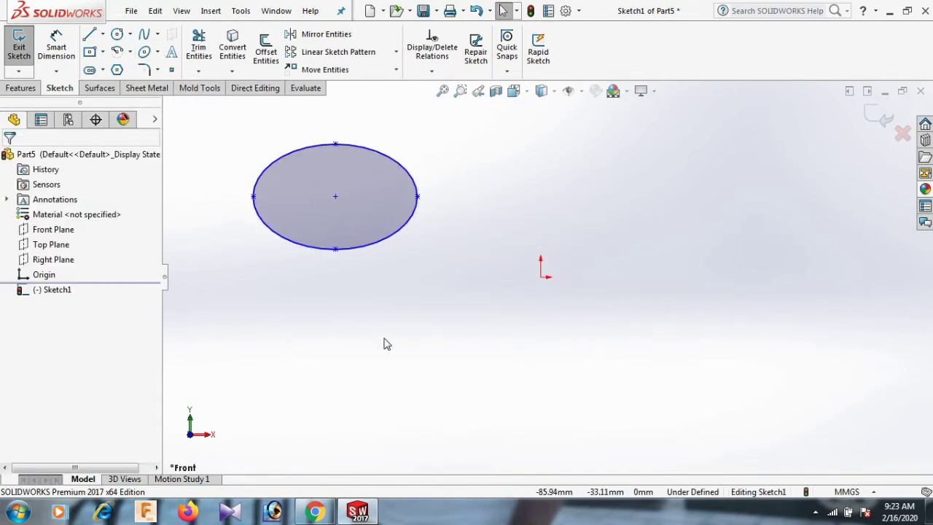
pyautogui.moveTo(384, 342); pyautogui.dragTo(409, 255, button='right')
# Step: Dimension the ellipse 50 wide and 30 tall
pyautogui.click(254, 197)
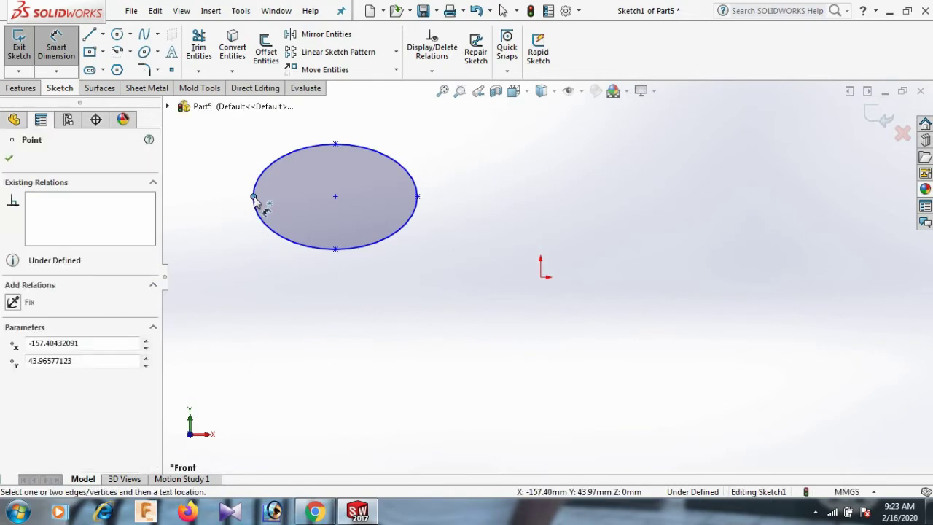
pyautogui.click(417, 197)
pyautogui.click(374, 303)
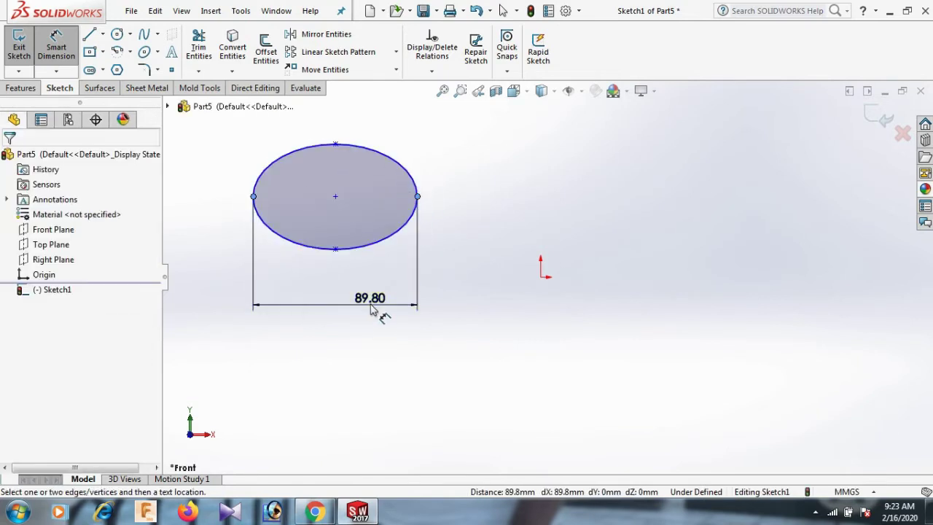
pyautogui.write('50')
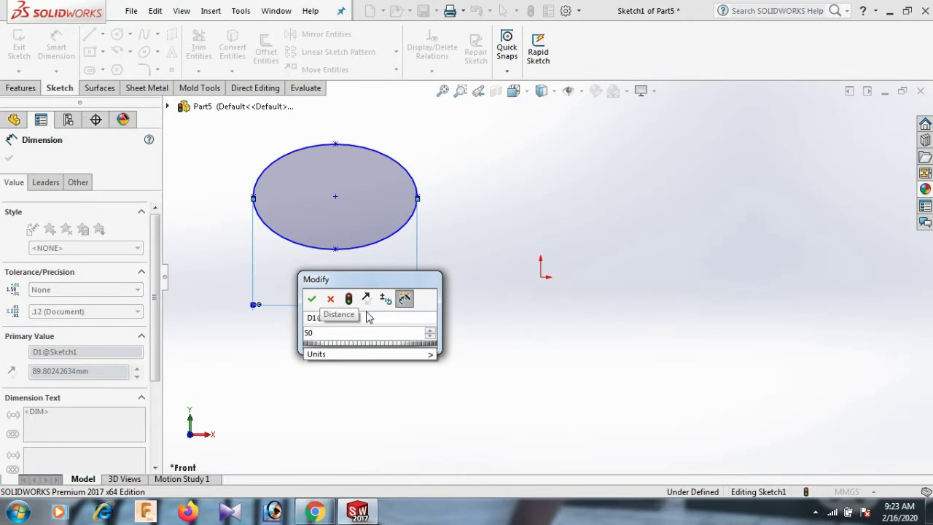
pyautogui.click(314, 301)
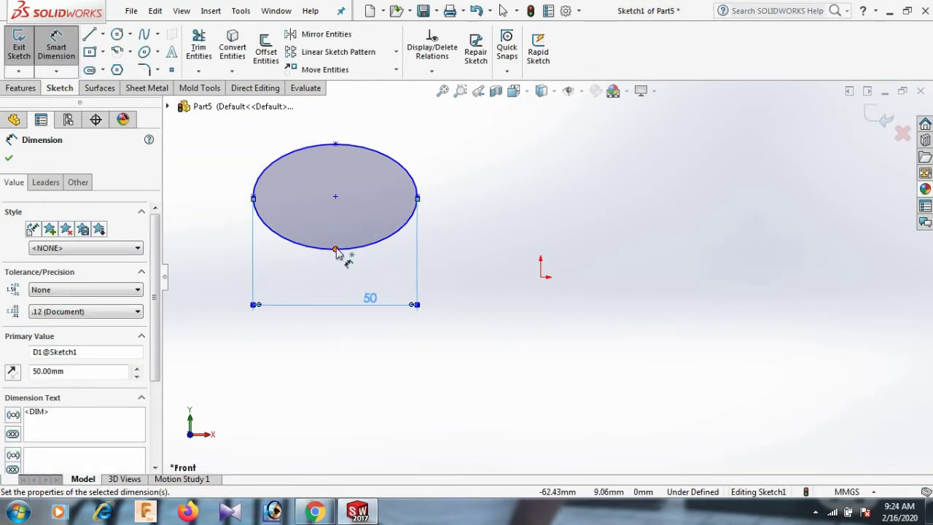
pyautogui.click(336, 249)
pyautogui.click(336, 144)
pyautogui.click(487, 181)
pyautogui.write('30')
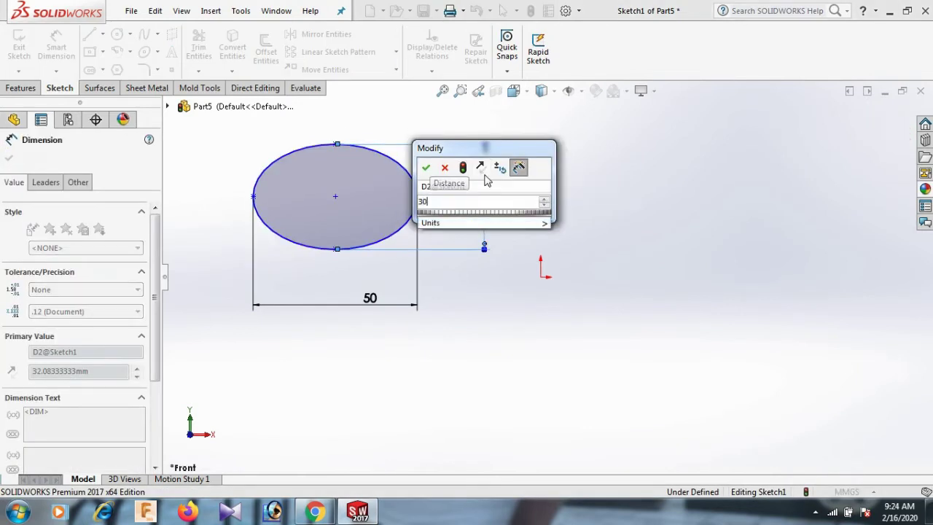
pyautogui.click(427, 167)
# Step: Add a Horizontal relation between the ellipse centre and its left point
pyautogui.rightClick(570, 179)
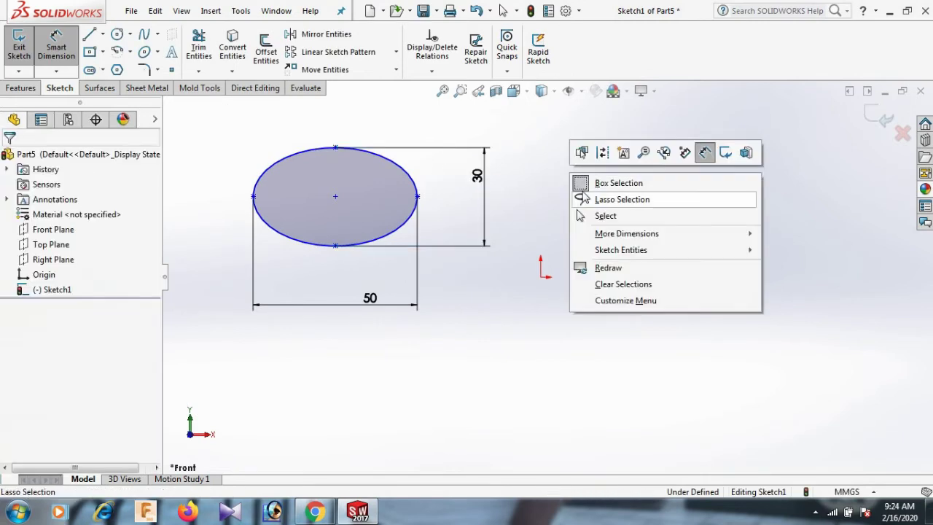
pyautogui.click(604, 216)
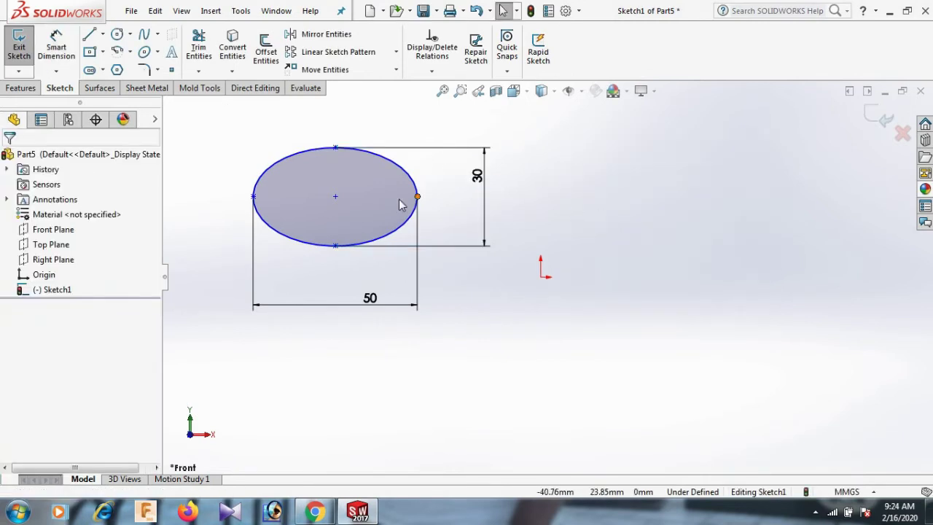
pyautogui.click(253, 196)
pyautogui.keyDown('ctrl'); pyautogui.click(335, 197); pyautogui.keyUp('ctrl')
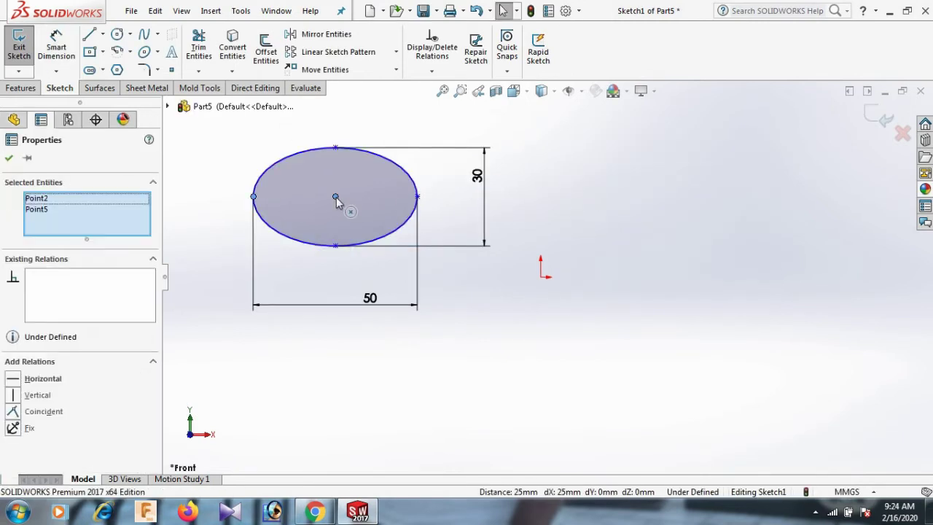
pyautogui.click(15, 379)
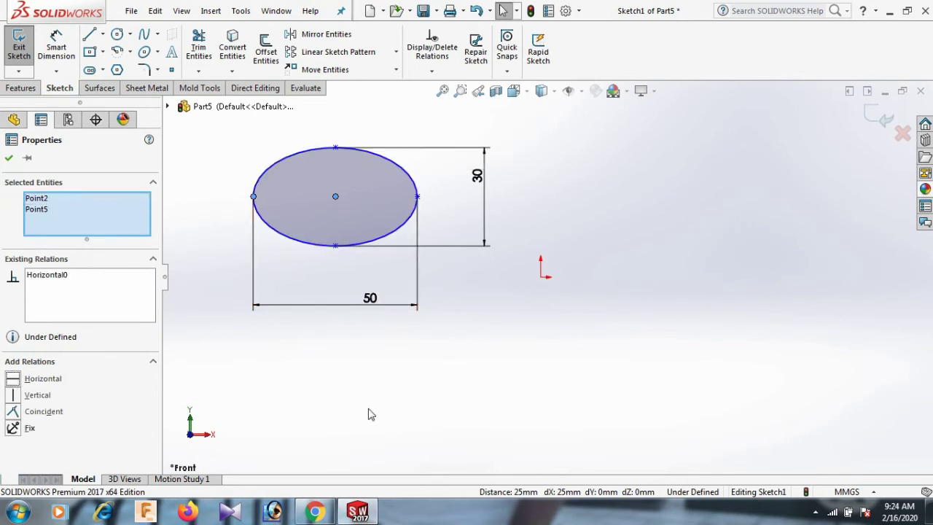
pyautogui.click(433, 417)
# Step: Dimension the ellipse's right point 50 horizontally and 40 vertically from the origin
pyautogui.moveTo(433, 417); pyautogui.dragTo(462, 317, button='right')
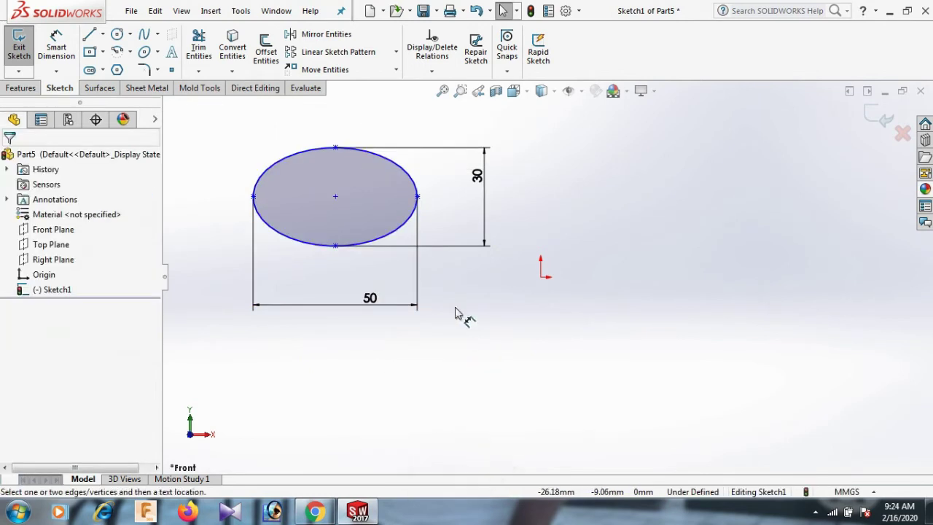
pyautogui.click(418, 197)
pyautogui.click(540, 279)
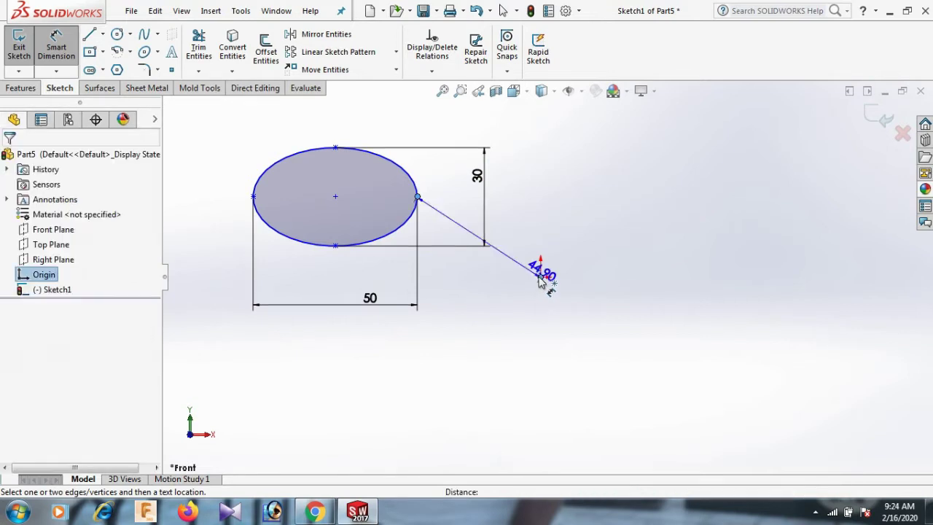
pyautogui.click(510, 319)
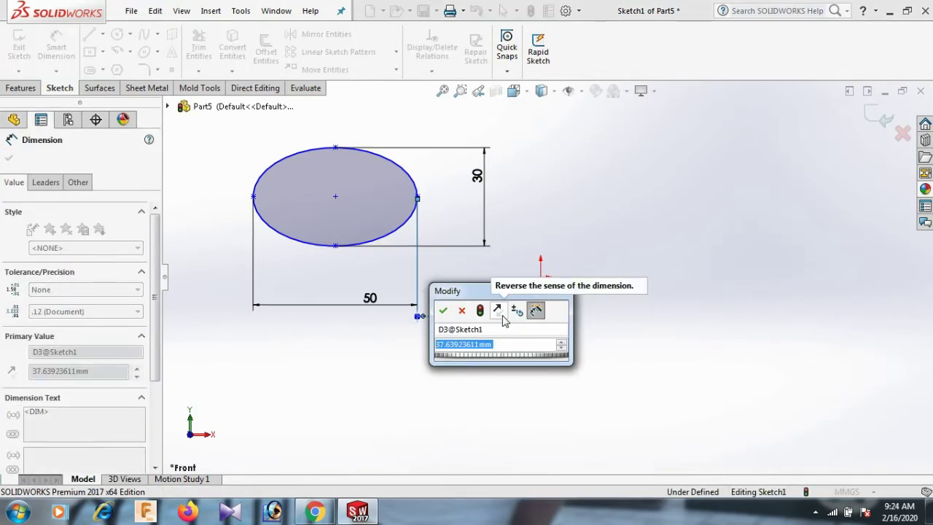
pyautogui.write('50')
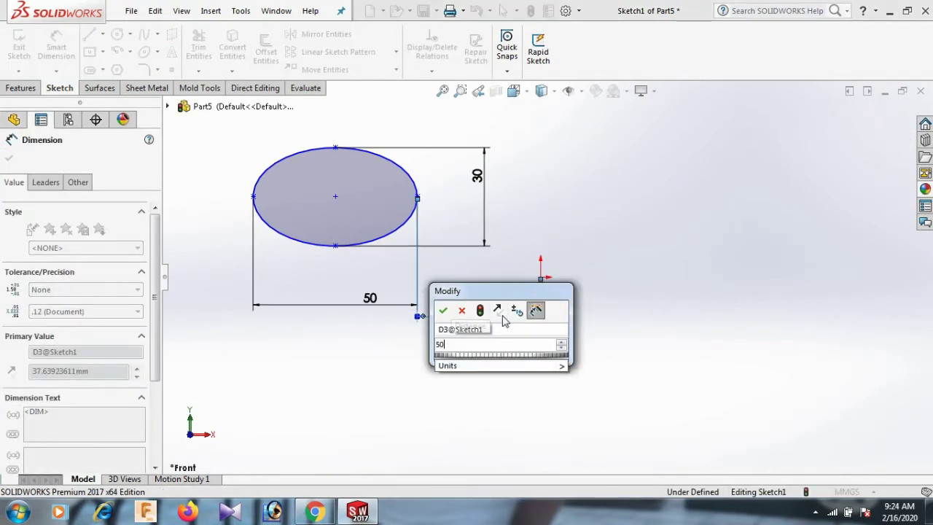
pyautogui.press('Return')
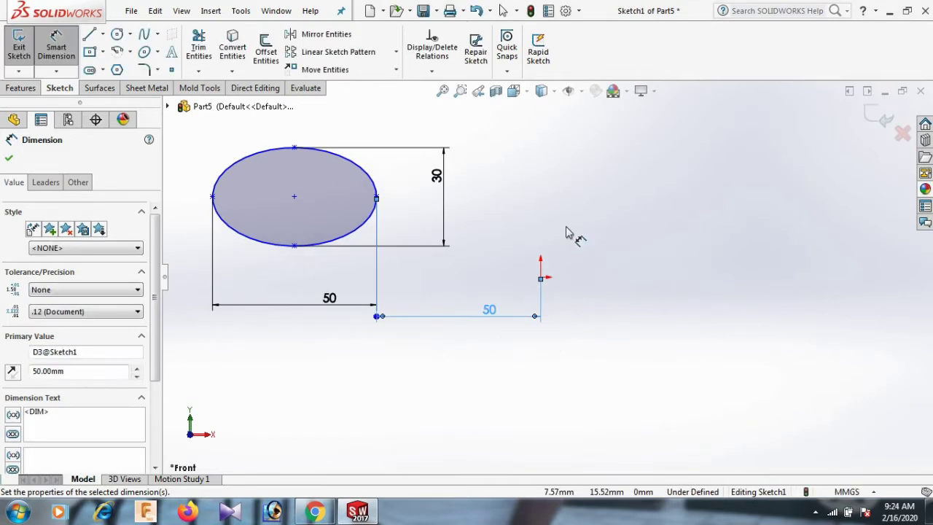
pyautogui.click(376, 197)
pyautogui.click(541, 278)
pyautogui.click(605, 260)
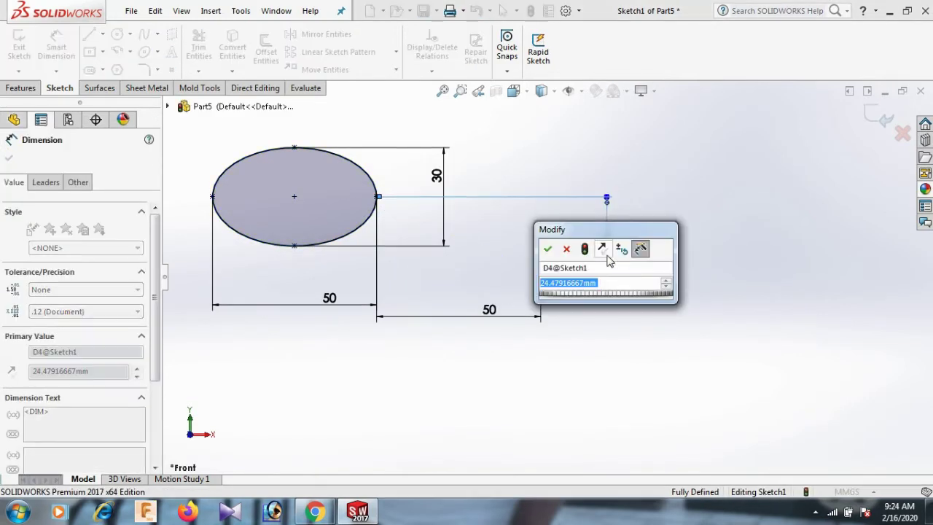
pyautogui.write('40')
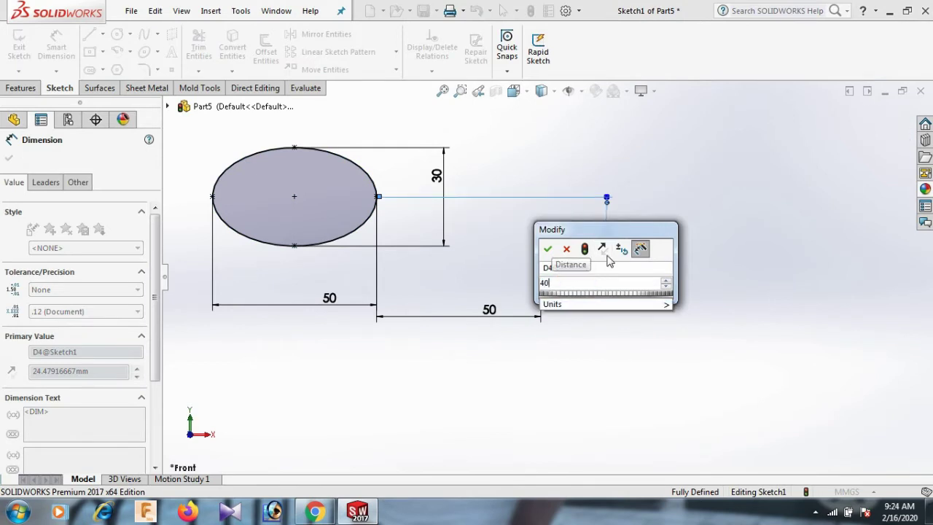
pyautogui.press('Return')
pyautogui.scroll(3, 609, 261)
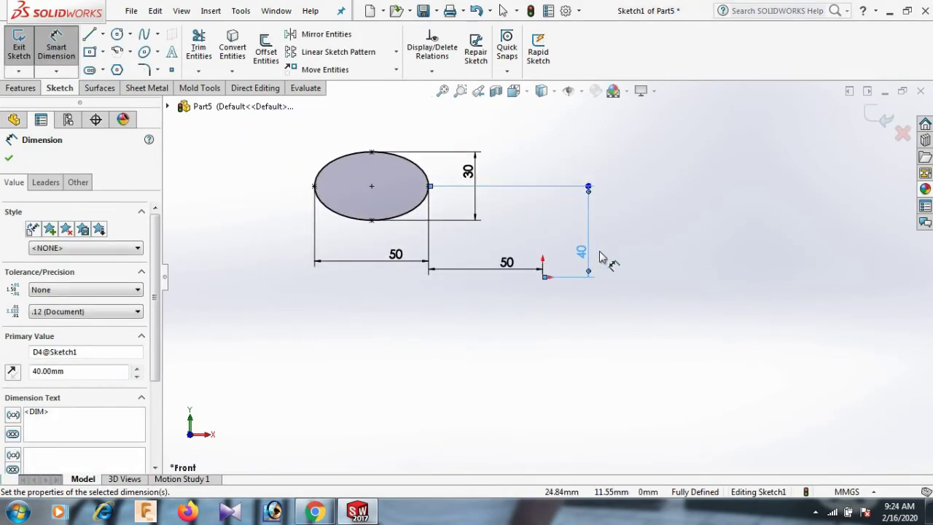
pyautogui.click(667, 255)
pyautogui.rightClick(666, 251)
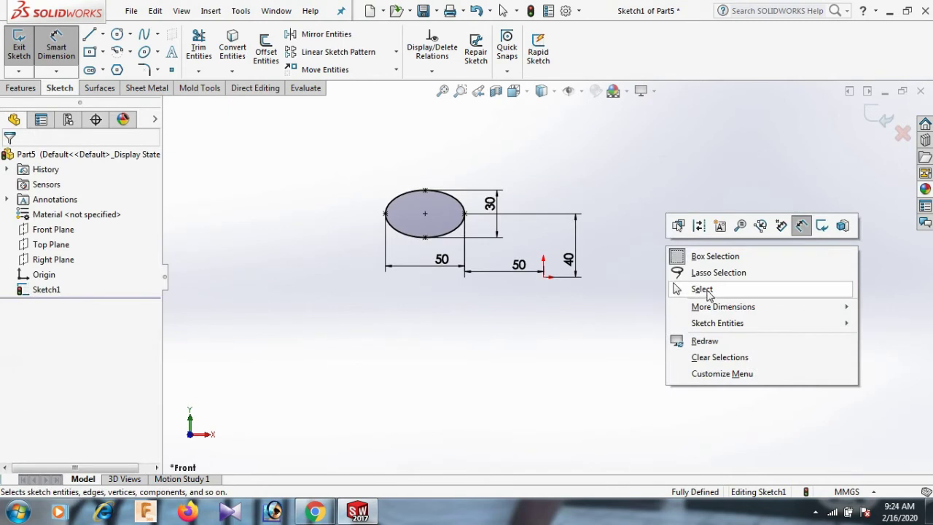
# Step: Draw an open partial ellipse right of the first ellipse, centre level with the first ellipse's centre
pyautogui.click(699, 289)
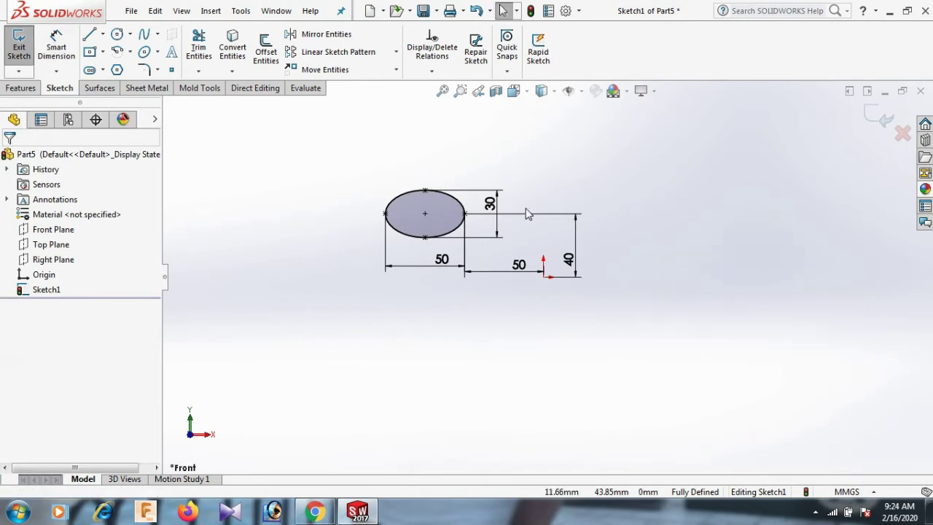
pyautogui.click(157, 52)
pyautogui.click(167, 87)
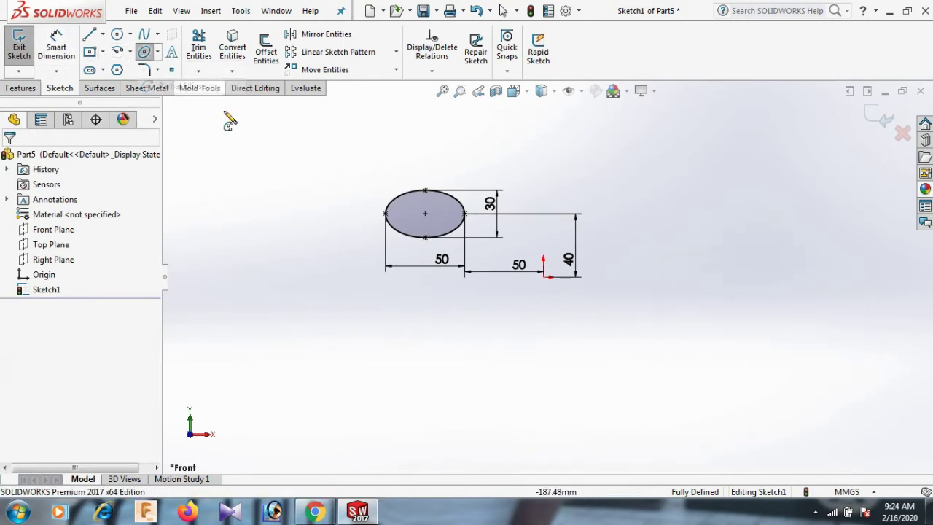
pyautogui.click(728, 213)
pyautogui.click(785, 219)
pyautogui.click(762, 193)
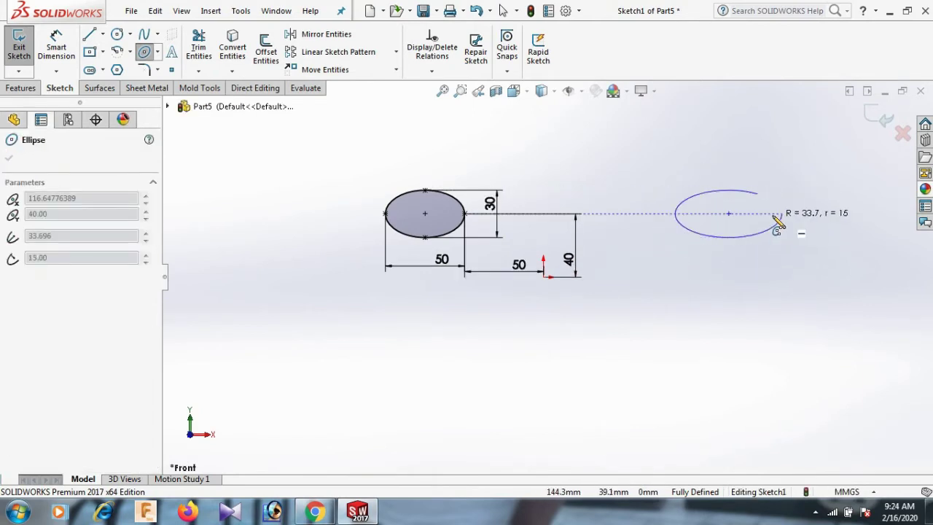
pyautogui.click(776, 217)
pyautogui.rightClick(779, 219)
pyautogui.click(776, 221)
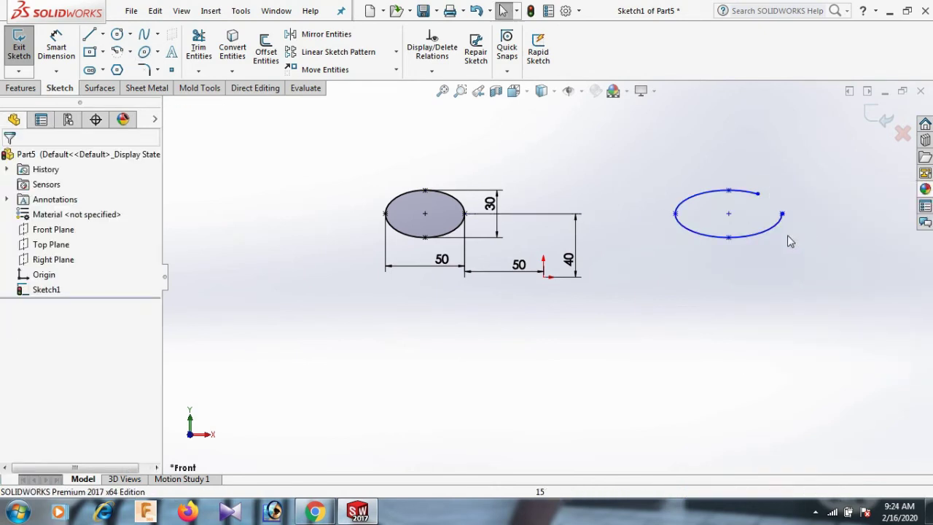
pyautogui.moveTo(764, 267); pyautogui.dragTo(755, 232, button='right')
pyautogui.click(678, 215)
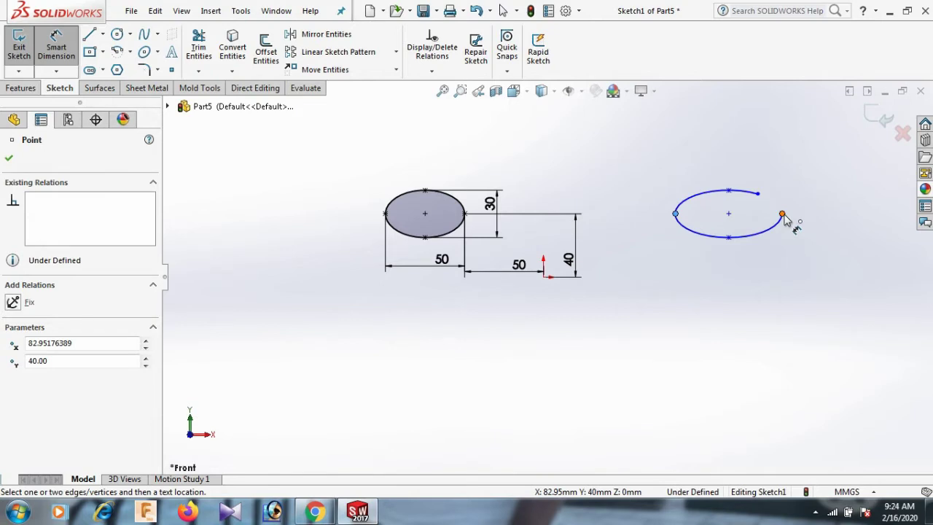
# Step: Dimension the partial ellipse with a 30 half-width and a 40 height
pyautogui.click(729, 215)
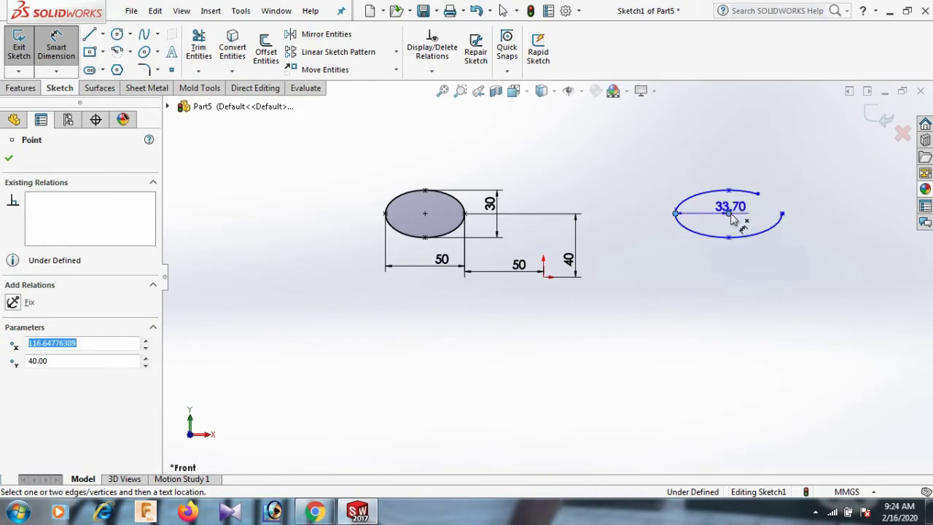
pyautogui.click(711, 312)
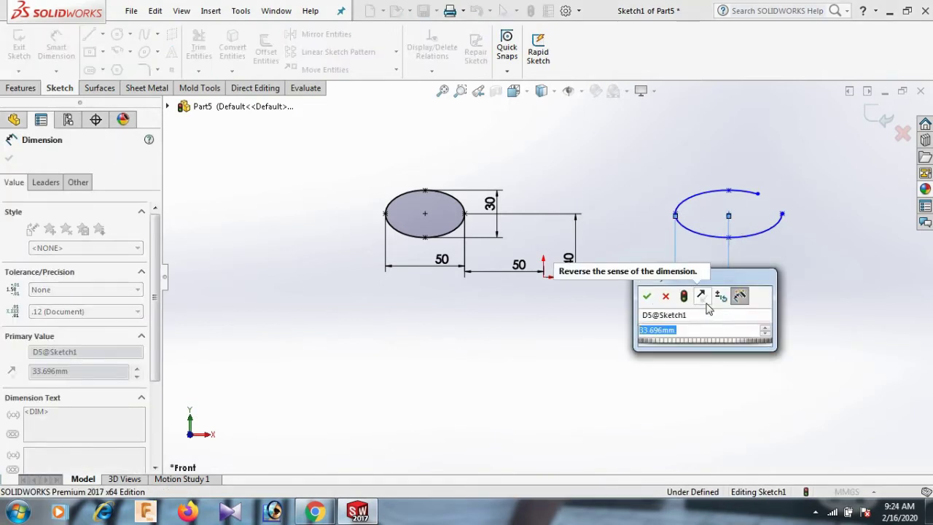
pyautogui.write('30')
pyautogui.press('Return')
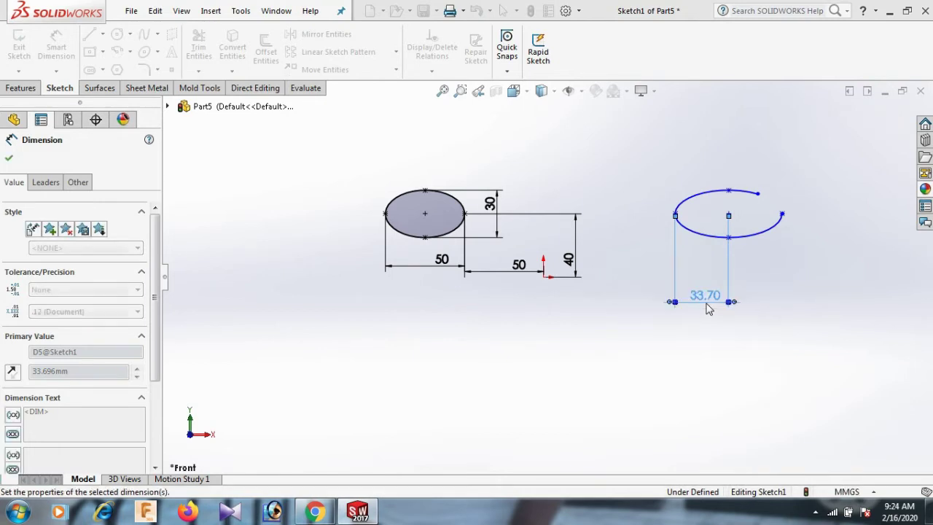
pyautogui.click(817, 308)
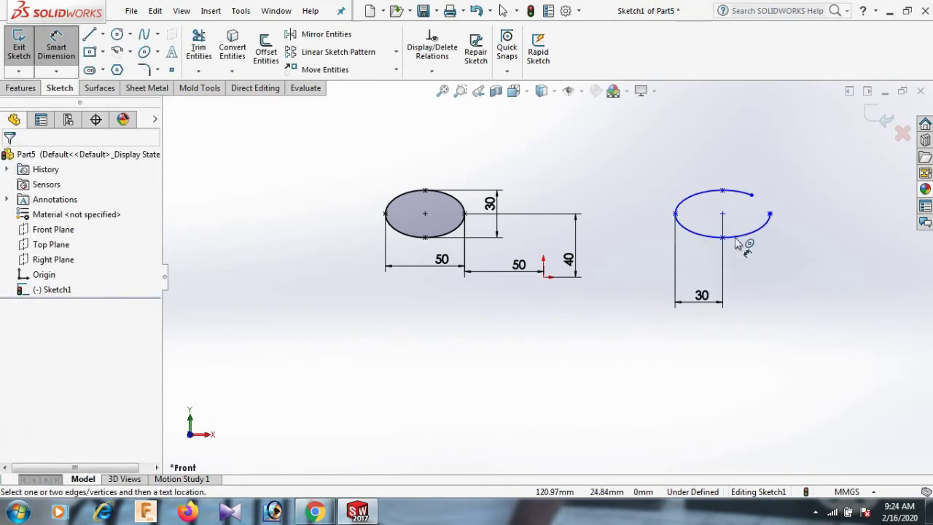
pyautogui.click(730, 214)
pyautogui.click(723, 191)
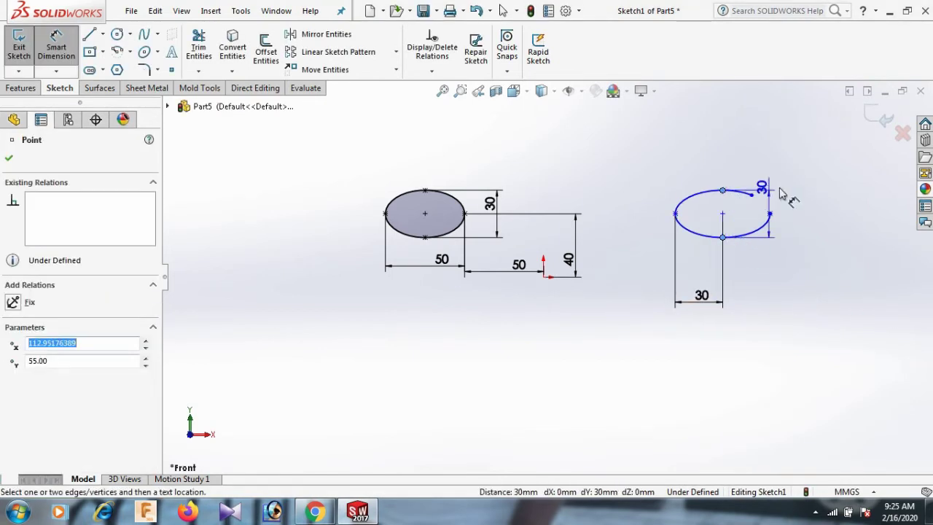
pyautogui.click(850, 211)
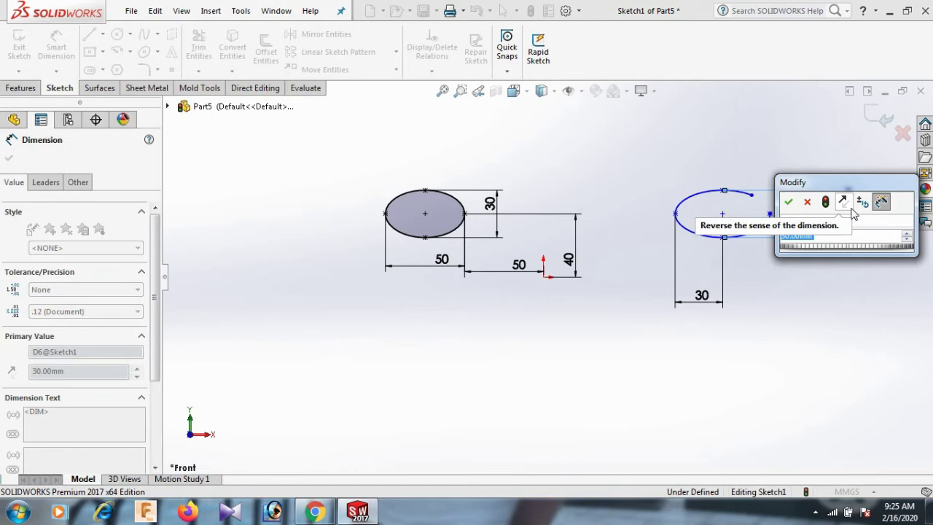
pyautogui.write('40')
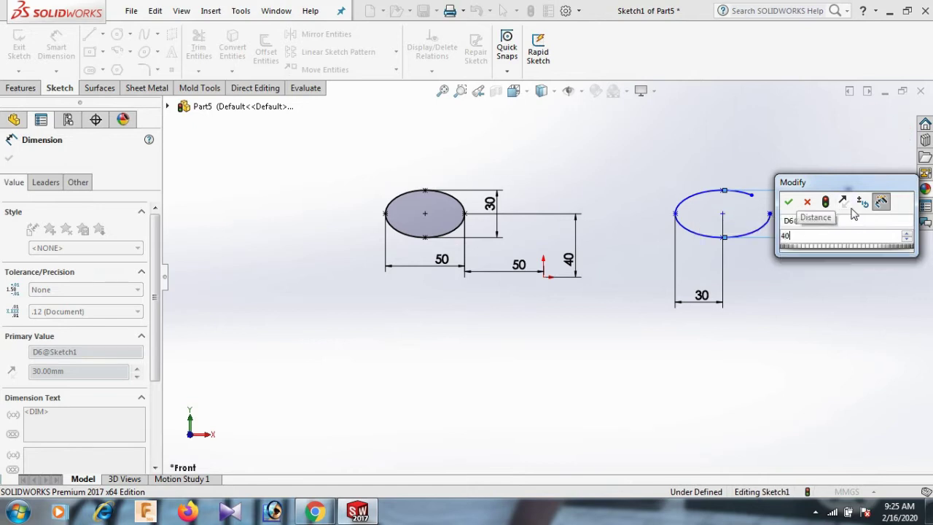
pyautogui.press('Return')
pyautogui.click(809, 344)
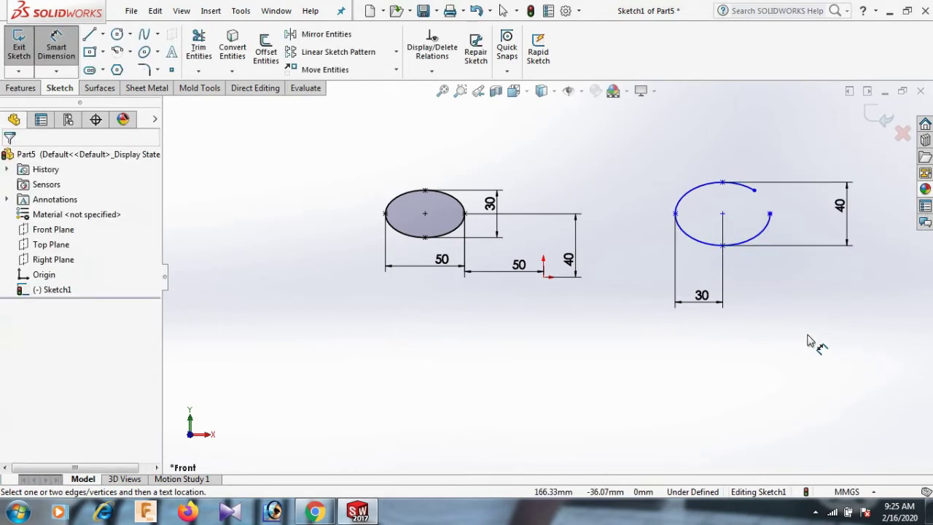
# Step: Dimension the horizontal gap between the partial ellipse's open ends as 6
pyautogui.click(770, 214)
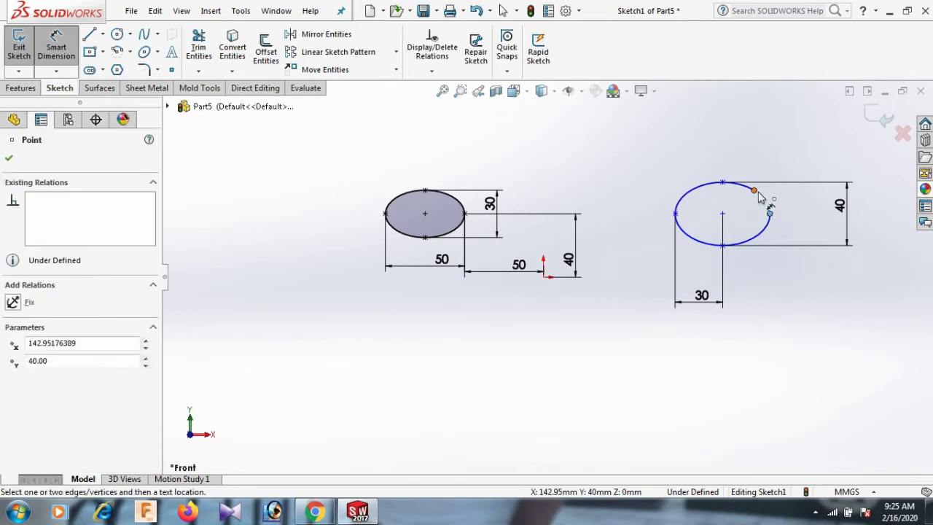
pyautogui.click(756, 191)
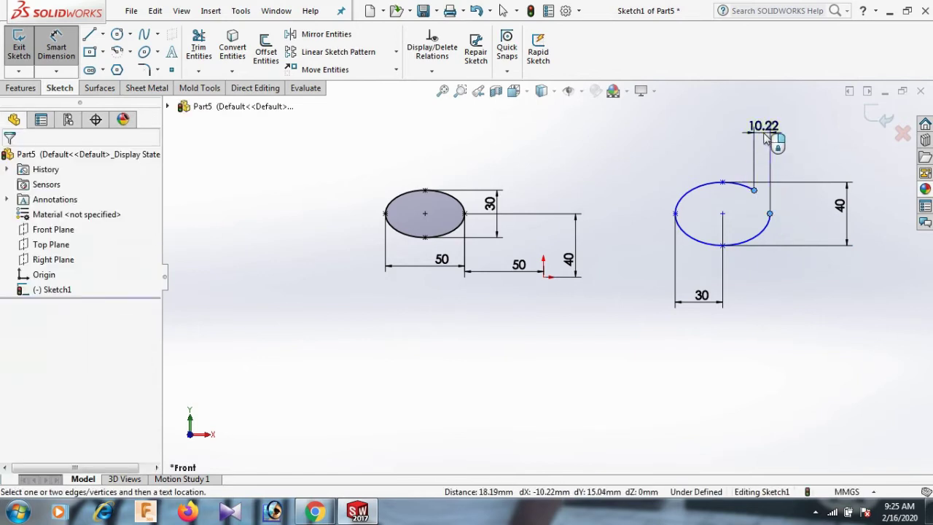
pyautogui.click(765, 139)
pyautogui.press('Return')
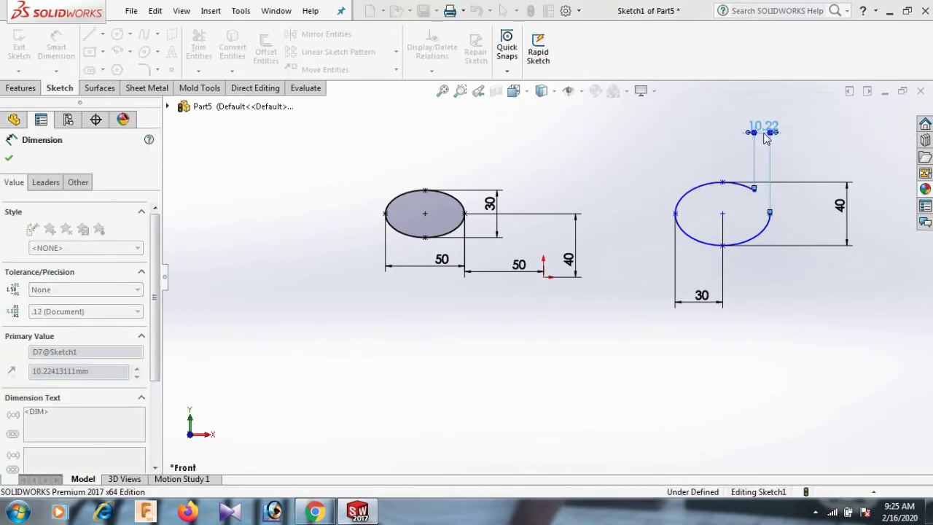
pyautogui.click(794, 202)
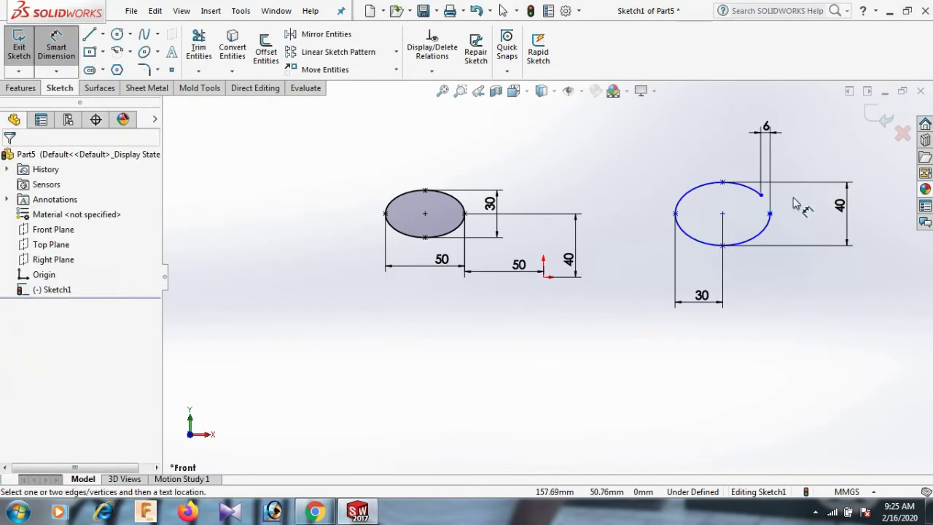
pyautogui.scroll(-5, 794, 202)
pyautogui.scroll(2, 655, 227)
# Step: Dimension the vertical gap between the open ends as 6
pyautogui.click(652, 214)
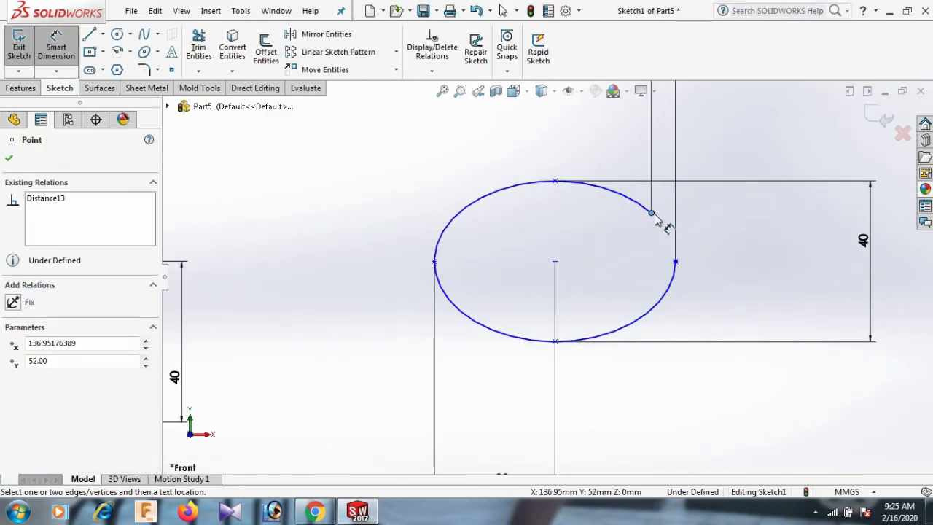
pyautogui.click(676, 264)
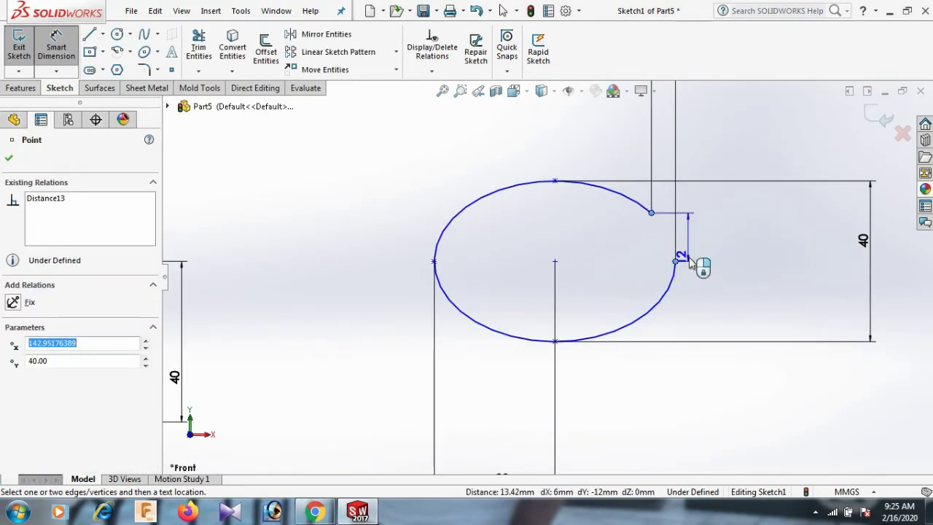
pyautogui.click(732, 254)
pyautogui.write('6')
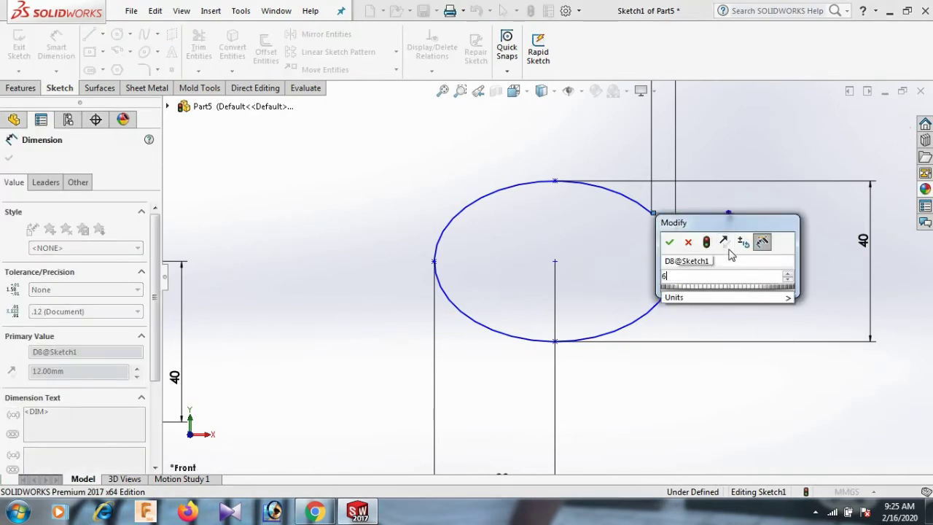
pyautogui.press('Return')
pyautogui.scroll(5, 731, 254)
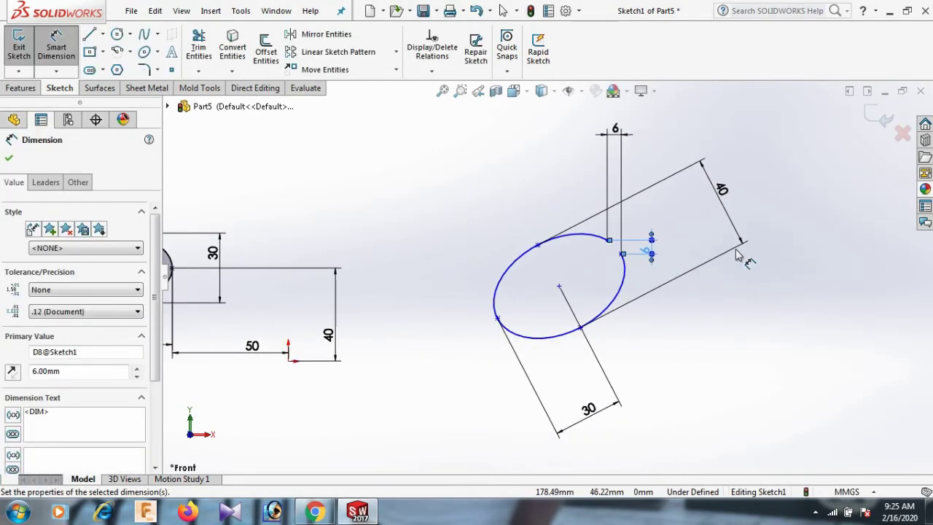
pyautogui.click(693, 347)
pyautogui.rightClick(693, 346)
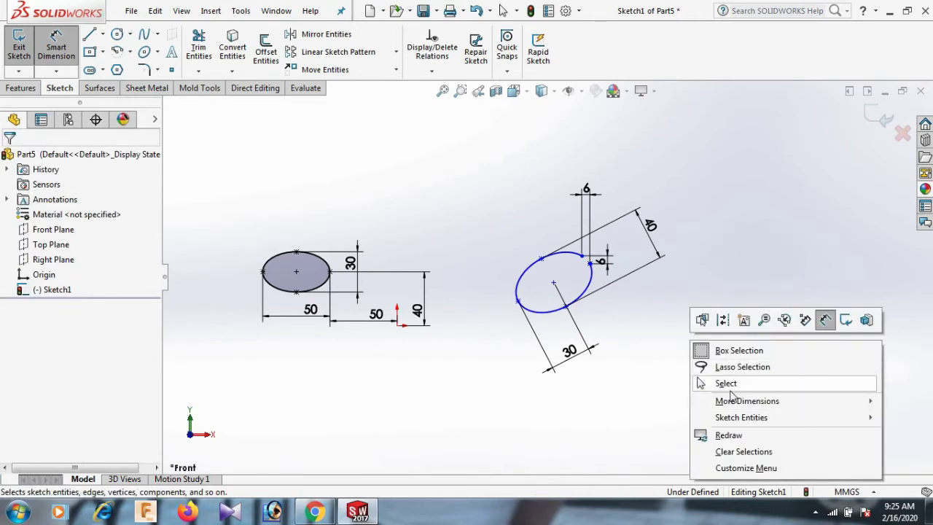
pyautogui.click(717, 384)
pyautogui.scroll(-3, 535, 322)
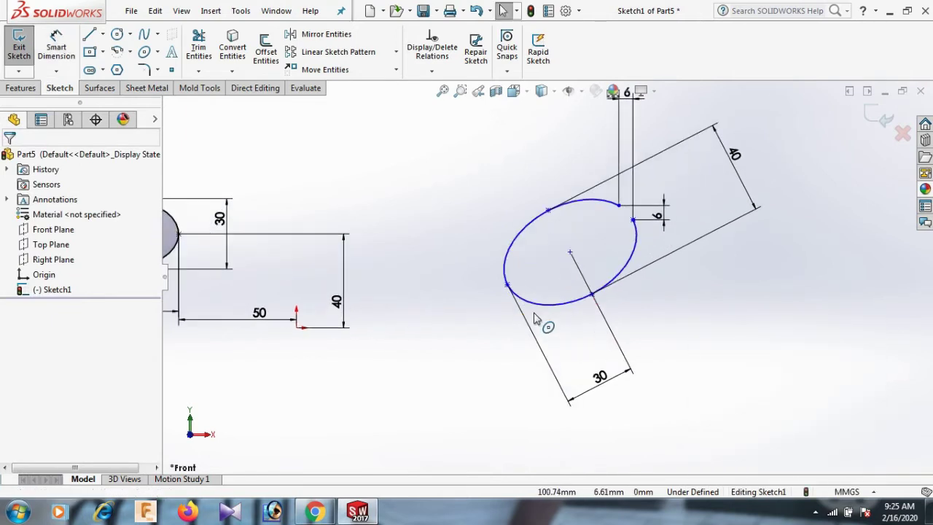
# Step: Make the partial ellipse's left point and centre horizontal to level its axis
pyautogui.click(508, 286)
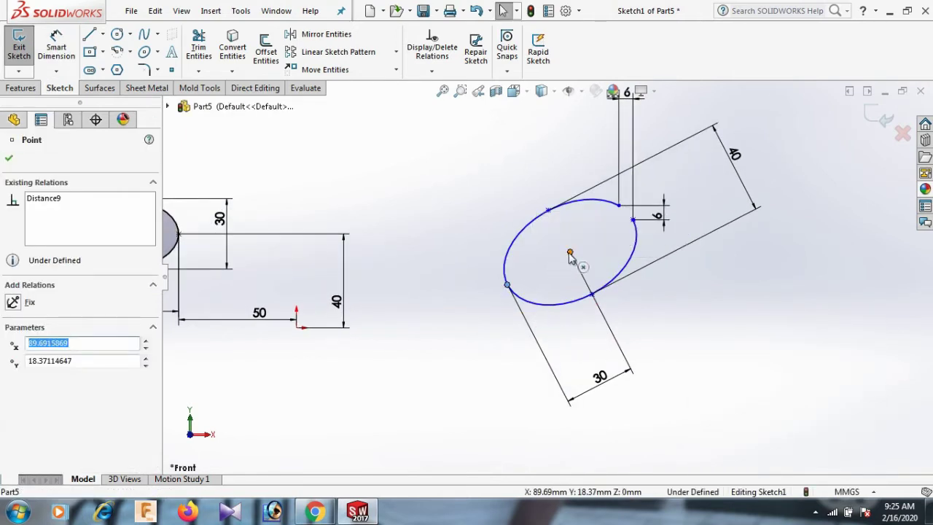
pyautogui.keyDown('ctrl'); pyautogui.click(571, 253); pyautogui.keyUp('ctrl')
pyautogui.click(20, 380)
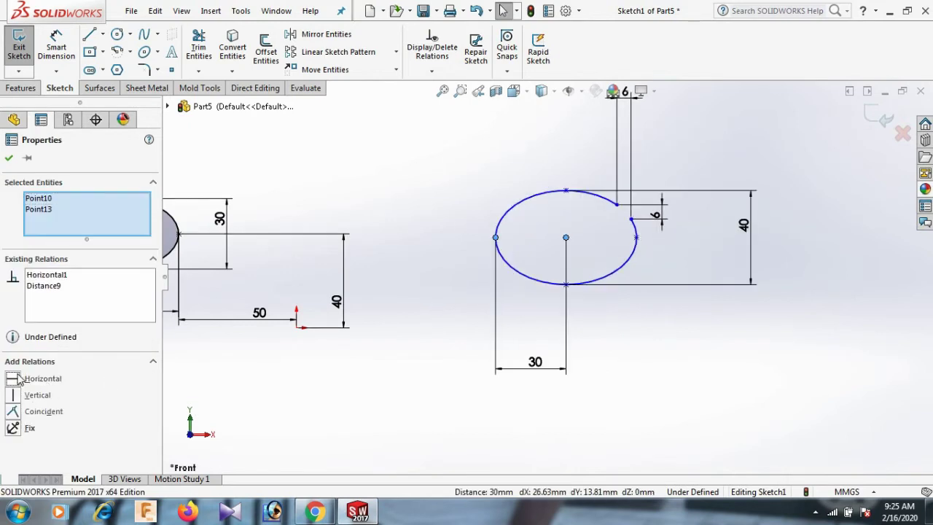
pyautogui.click(668, 385)
pyautogui.press('f')
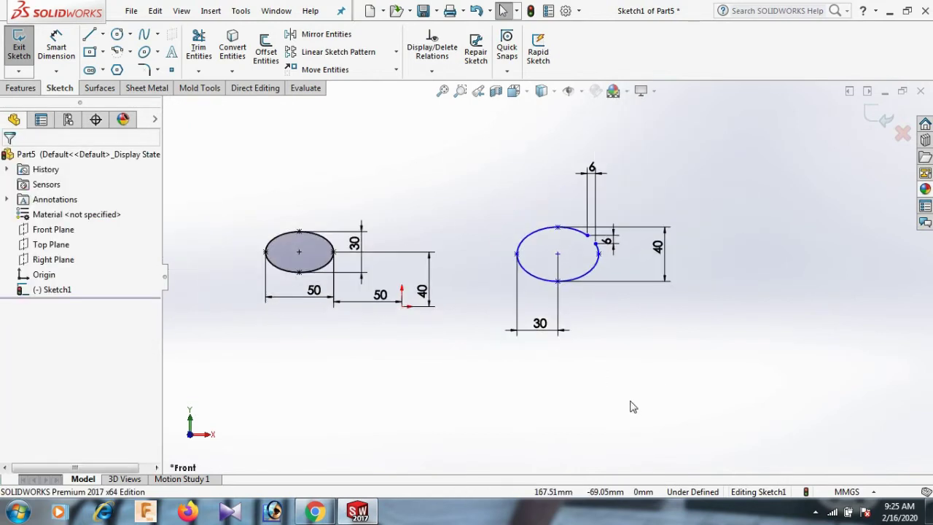
pyautogui.moveTo(633, 407); pyautogui.dragTo(633, 350, button='right')
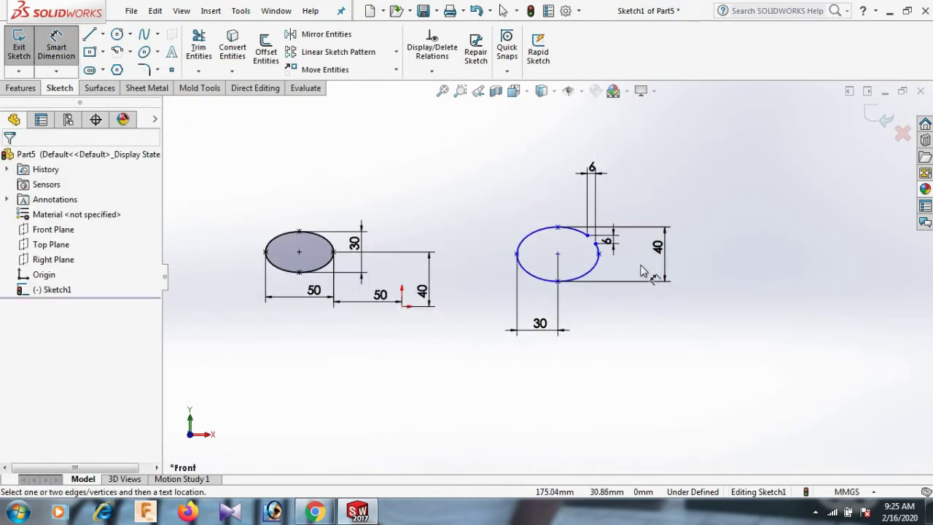
# Step: Dimension the partial ellipse's left point 50 from the origin
pyautogui.click(402, 306)
pyautogui.click(518, 254)
pyautogui.click(471, 370)
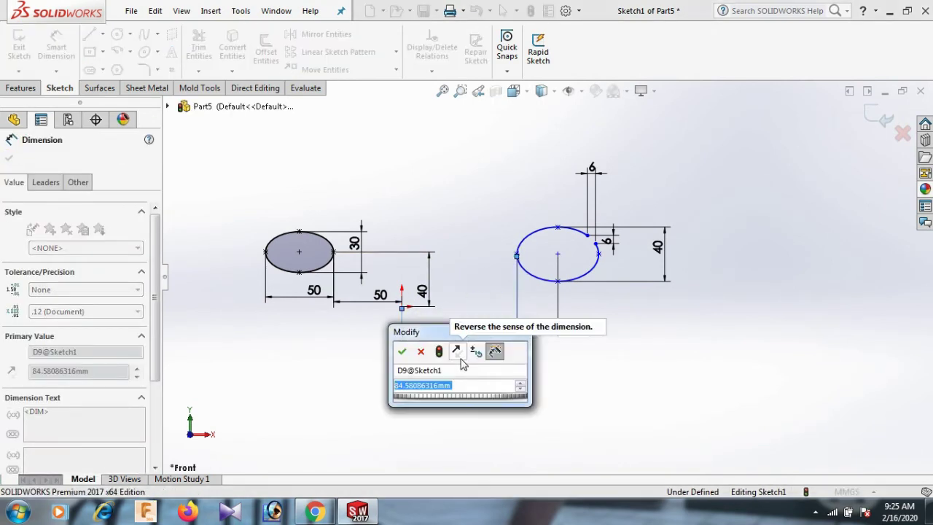
pyautogui.write('5')
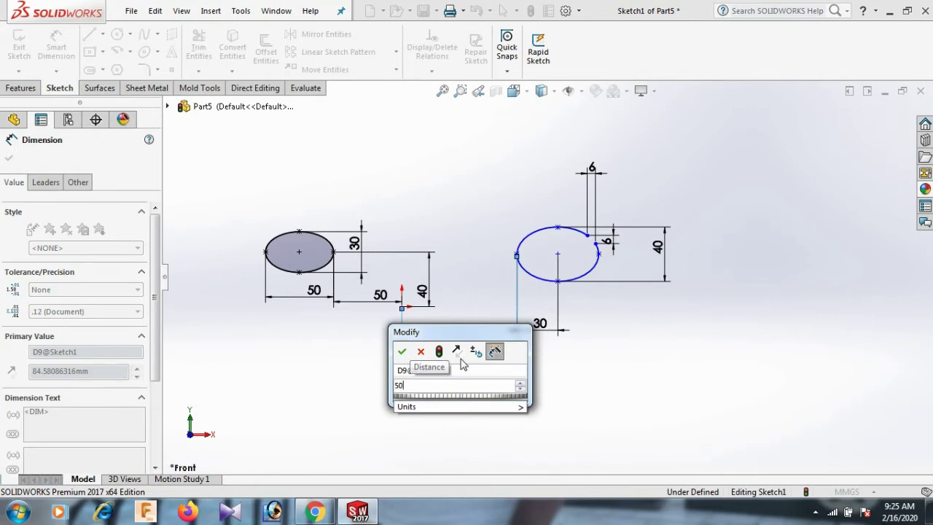
pyautogui.write('0')
pyautogui.press('Return')
pyautogui.click(619, 357)
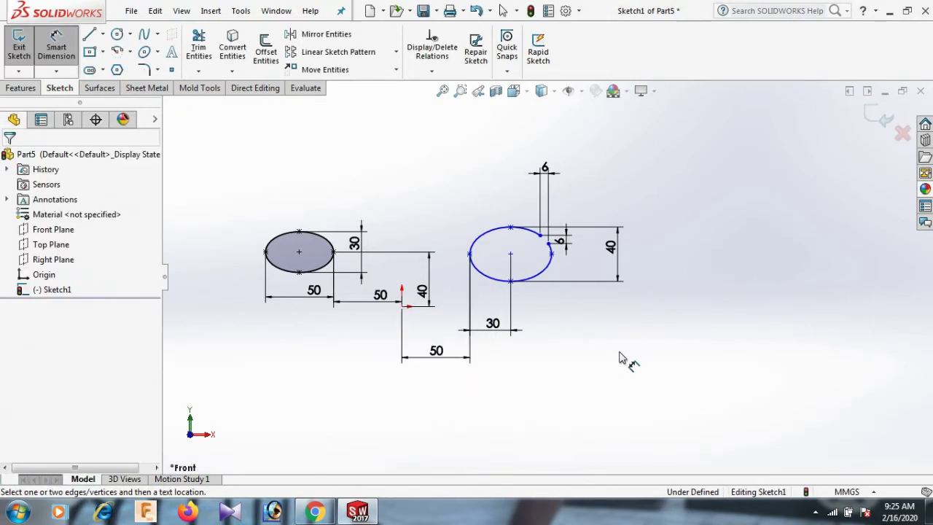
pyautogui.rightClick(619, 357)
pyautogui.click(654, 396)
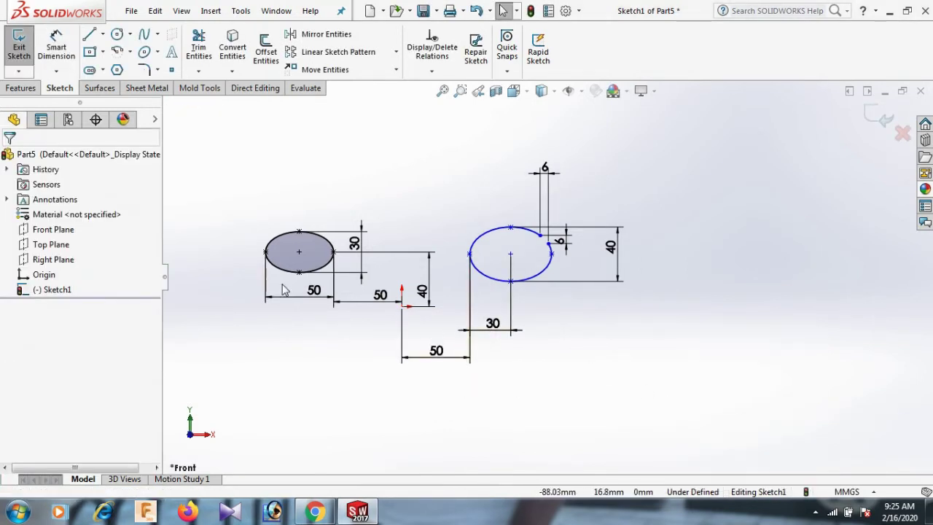
# Step: Add a Horizontal relation between the full ellipse's point and the partial ellipse's left point
pyautogui.click(333, 254)
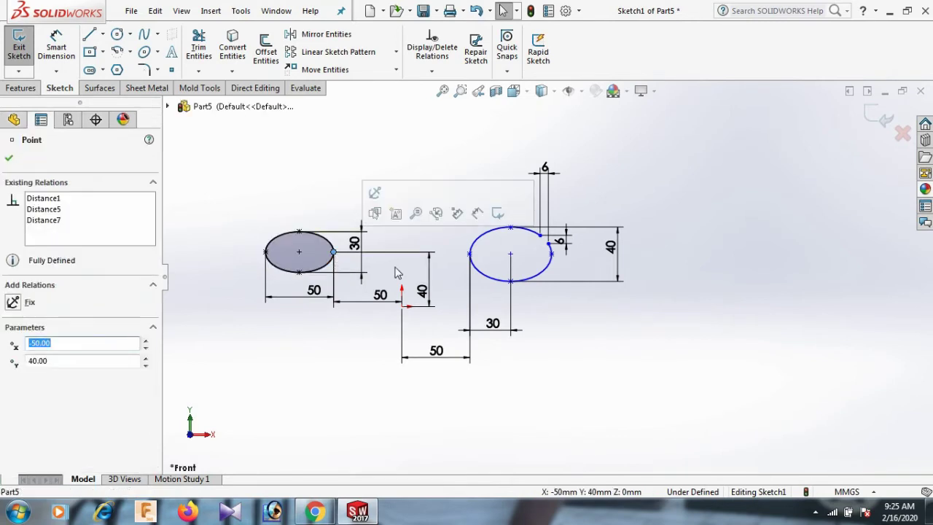
pyautogui.keyDown('ctrl'); pyautogui.click(470, 254); pyautogui.keyUp('ctrl')
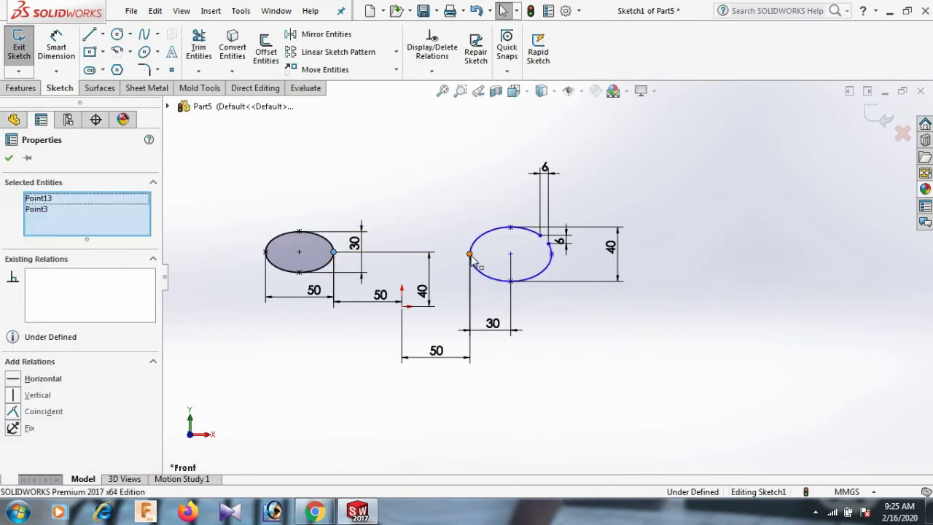
pyautogui.click(24, 381)
pyautogui.click(632, 371)
pyautogui.scroll(3, 444, 340)
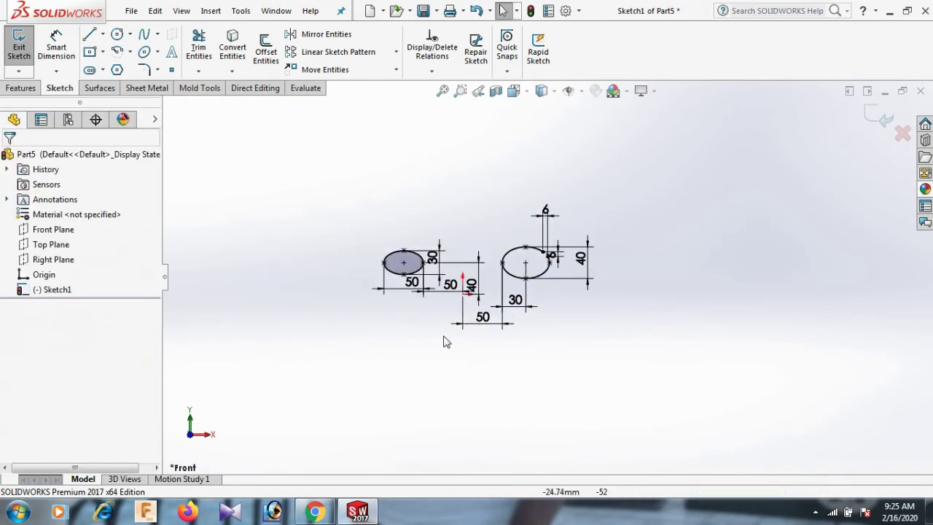
pyautogui.scroll(-4, 466, 264)
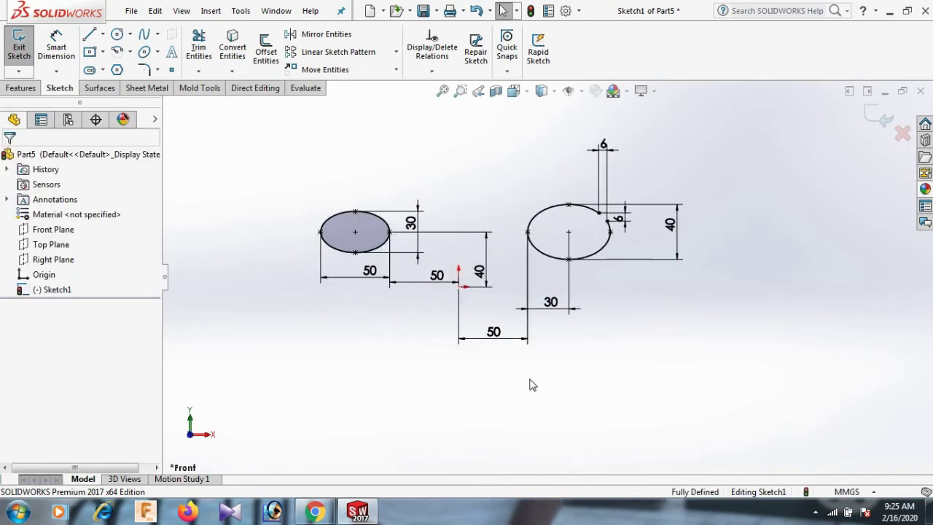
# Step: Draw a parabola arc below both ellipses, then drag its right end so both ends are level
pyautogui.click(158, 53)
pyautogui.click(125, 109)
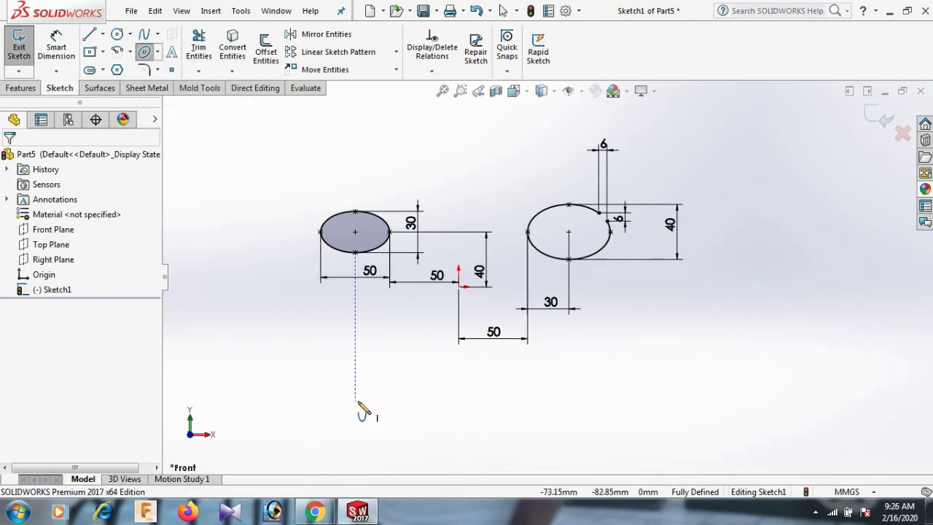
pyautogui.click(332, 402)
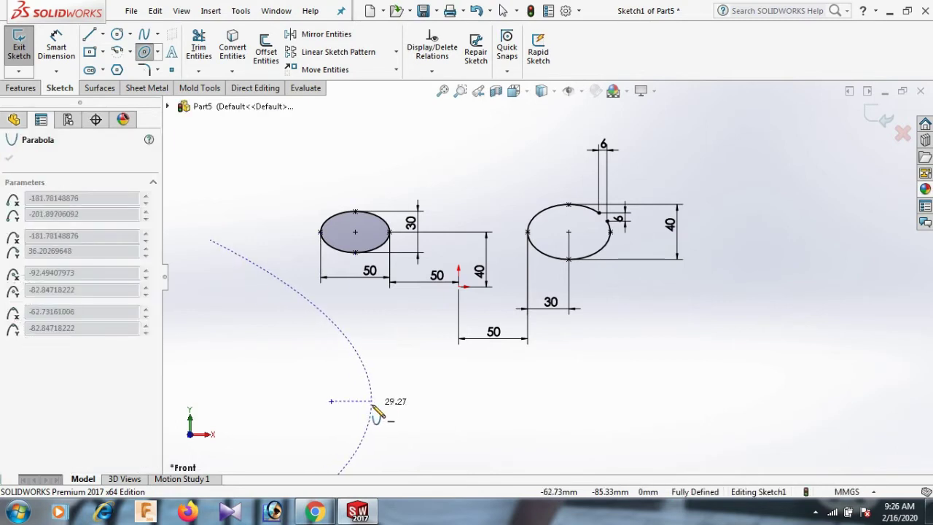
pyautogui.scroll(3, 352, 443)
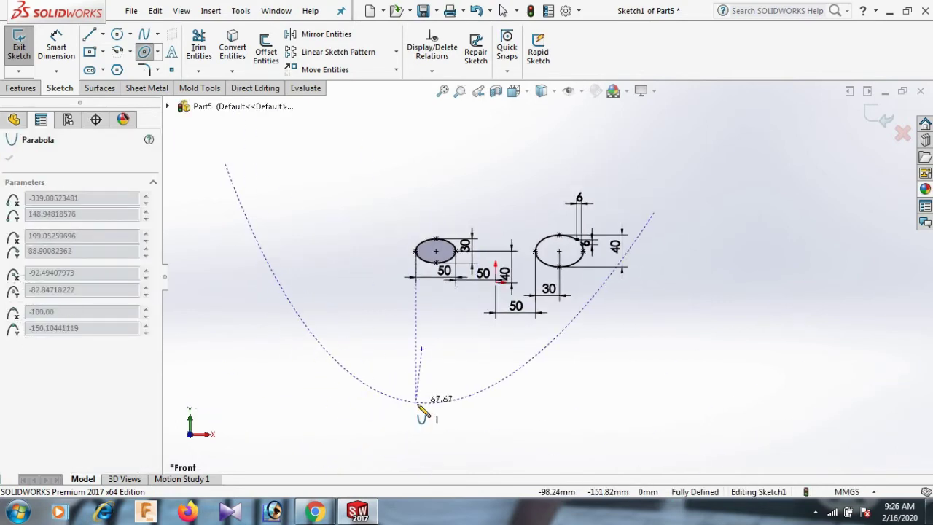
pyautogui.click(342, 379)
pyautogui.click(487, 397)
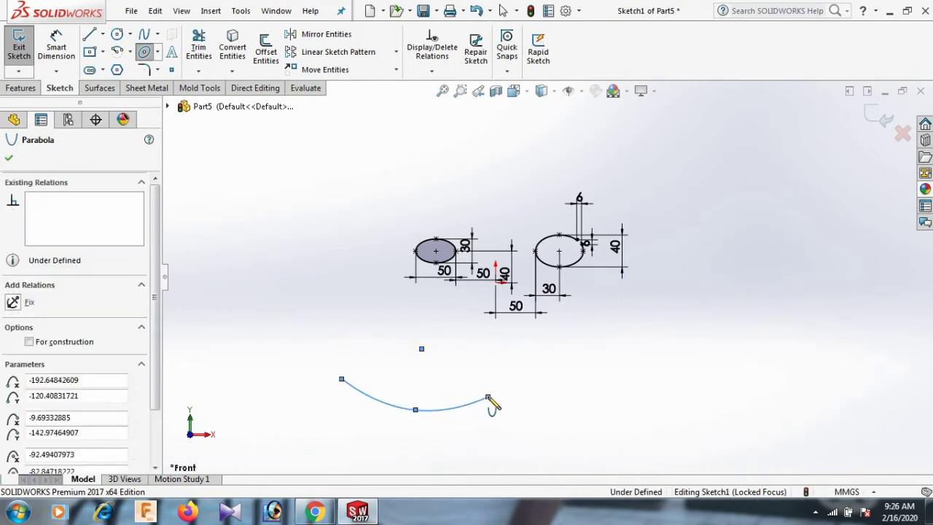
pyautogui.rightClick(489, 397)
pyautogui.click(524, 377)
pyautogui.moveTo(487, 396); pyautogui.dragTo(507, 380)
pyautogui.moveTo(510, 433); pyautogui.dragTo(518, 342, button='right')
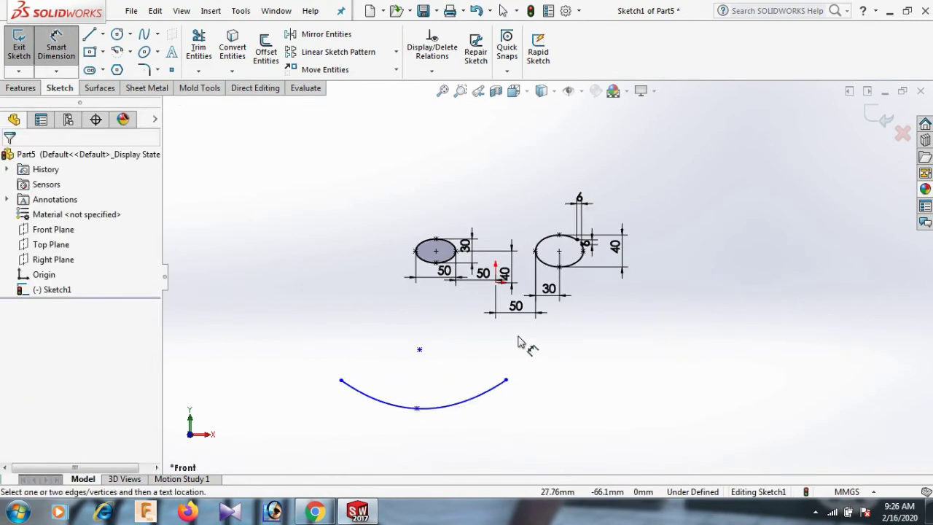
# Step: Dimension the distance between the parabola's two endpoints as 100, correcting an initial 60
pyautogui.click(342, 380)
pyautogui.click(506, 379)
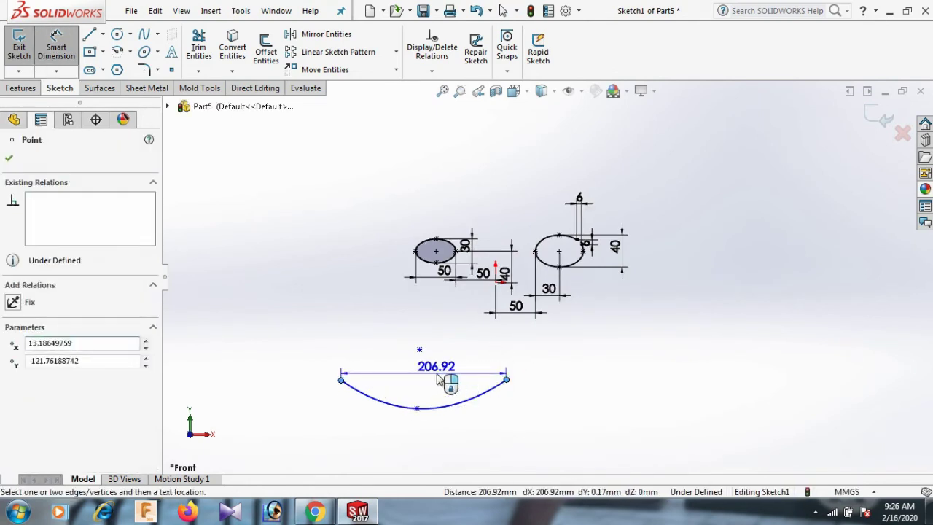
pyautogui.click(437, 379)
pyautogui.write('60')
pyautogui.press('Return')
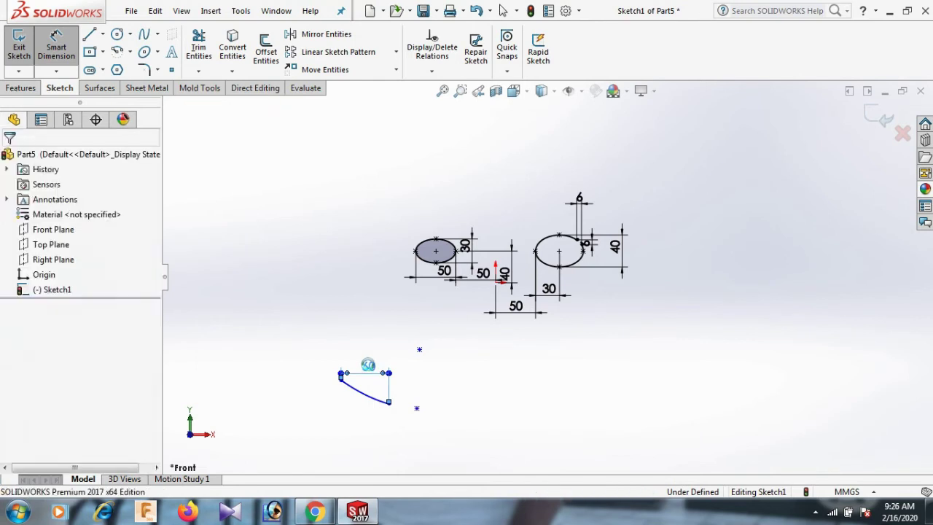
pyautogui.doubleClick(366, 366)
pyautogui.write('100')
pyautogui.press('Return')
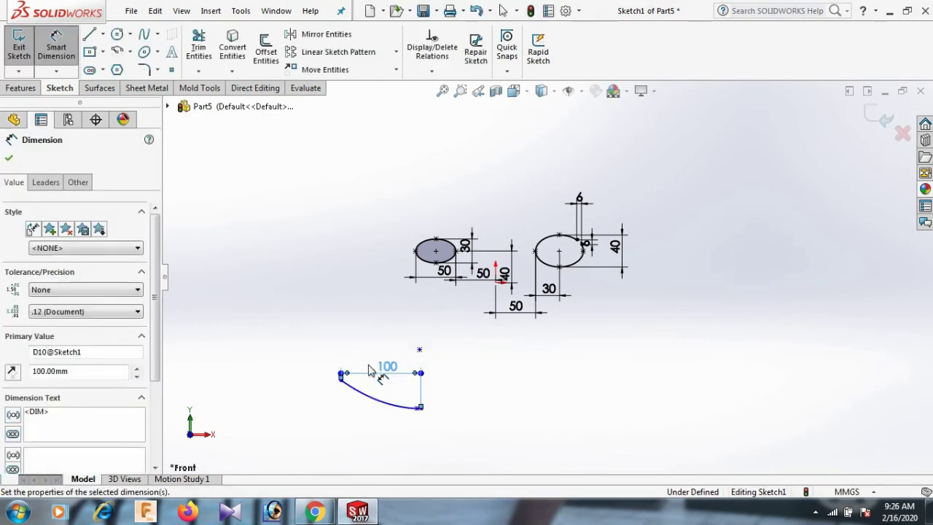
pyautogui.click(8, 159)
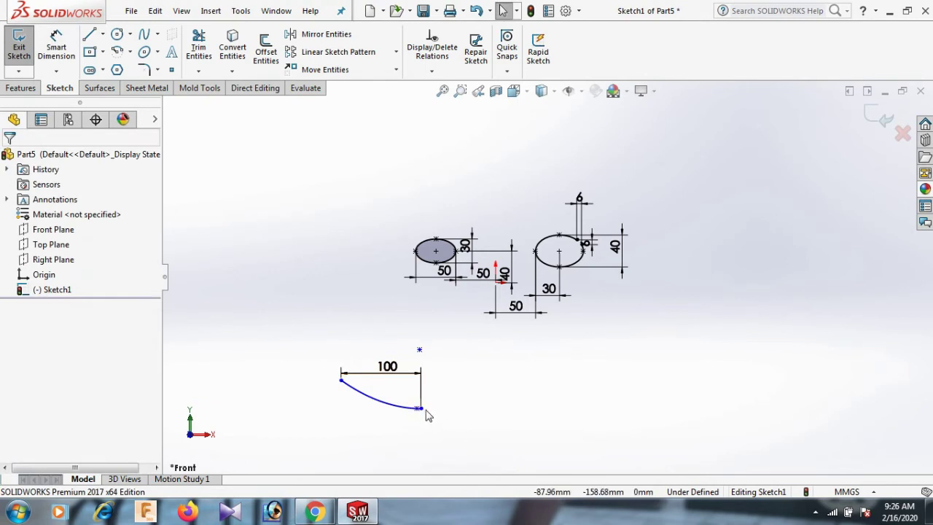
# Step: Shift the parabola under its focus and dimension the focus-to-vertex distance vertically as 50
pyautogui.moveTo(426, 414); pyautogui.dragTo(473, 417)
pyautogui.click(472, 435)
pyautogui.press('d')
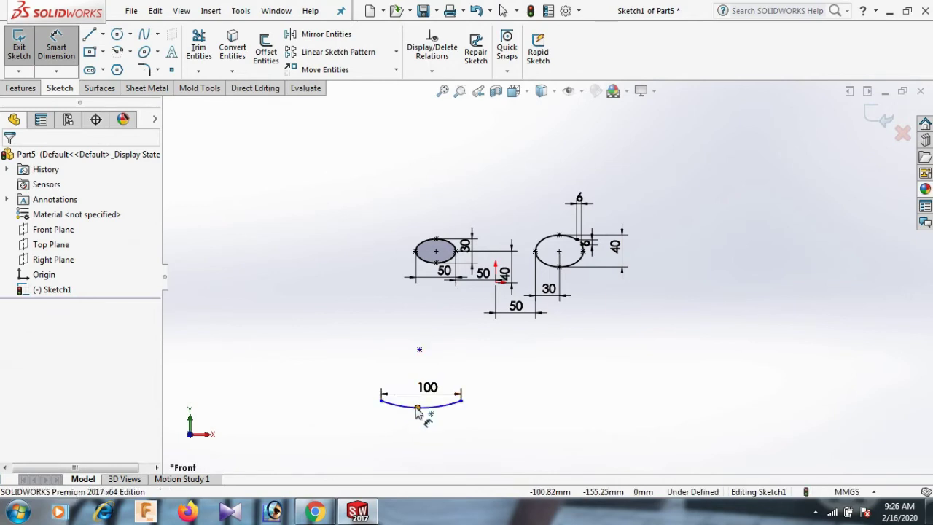
pyautogui.click(418, 407)
pyautogui.click(420, 352)
pyautogui.click(326, 388)
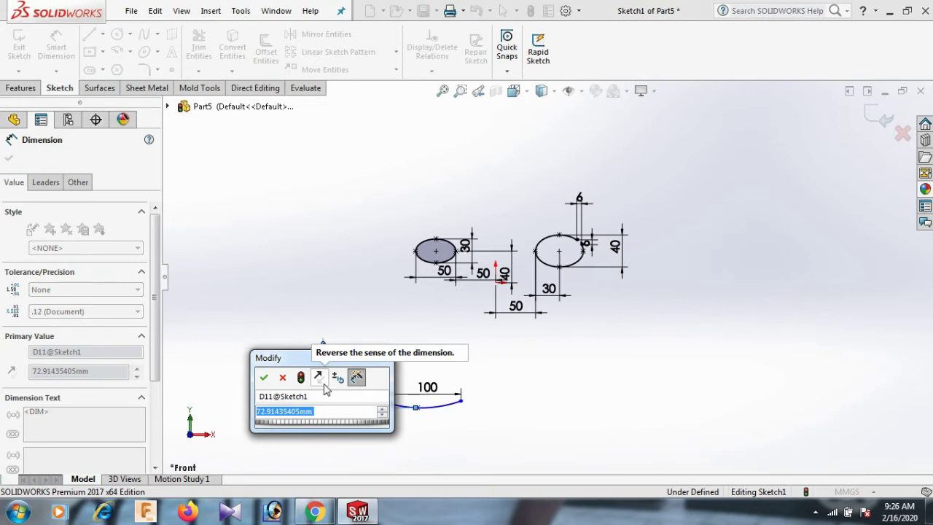
pyautogui.write('8')
pyautogui.press('BackSpace')
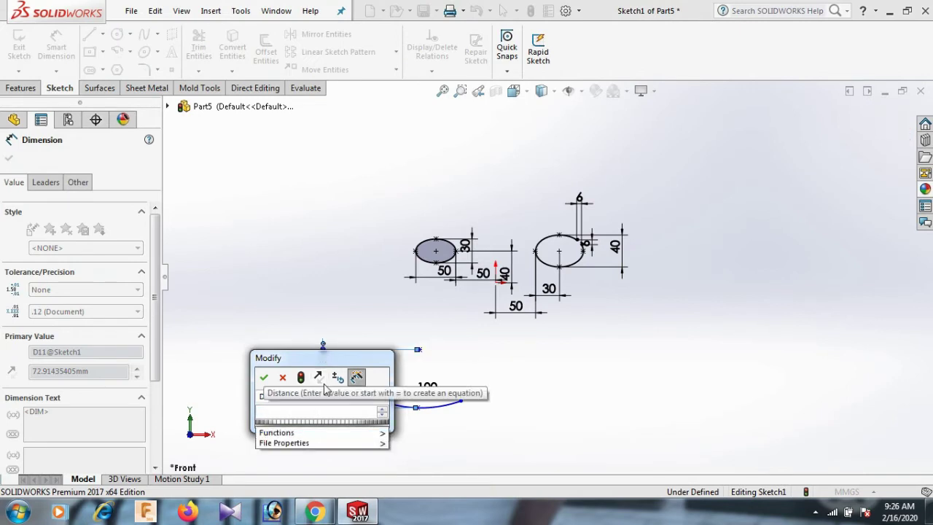
pyautogui.write('50')
pyautogui.press('Return')
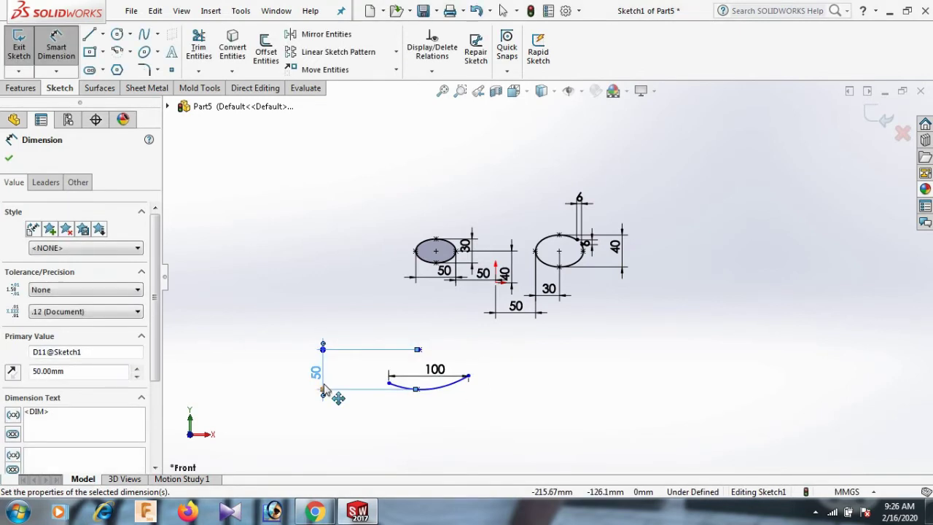
pyautogui.click(540, 421)
pyautogui.rightClick(546, 426)
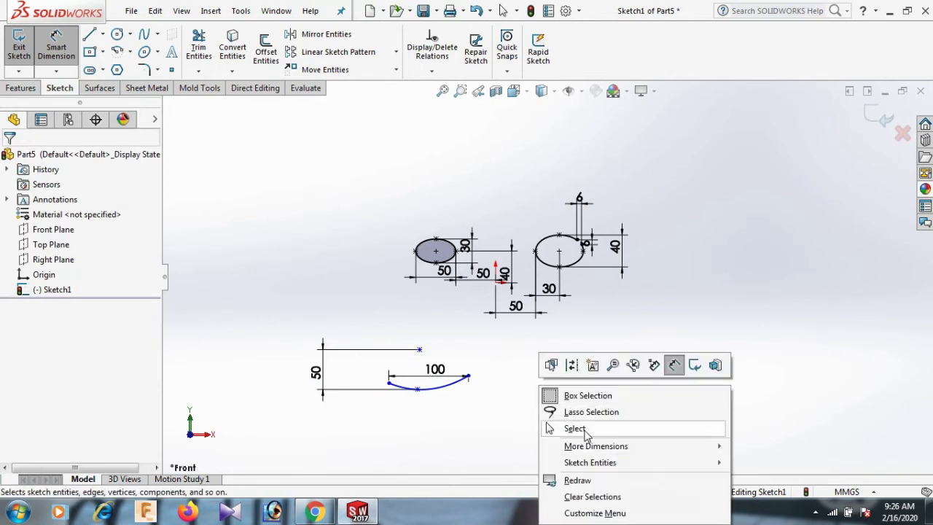
pyautogui.click(575, 429)
# Step: Dimension the horizontal distance from the parabola's left end to its vertex as 50
pyautogui.scroll(-2, 440, 416)
pyautogui.moveTo(452, 412); pyautogui.dragTo(506, 323, button='right')
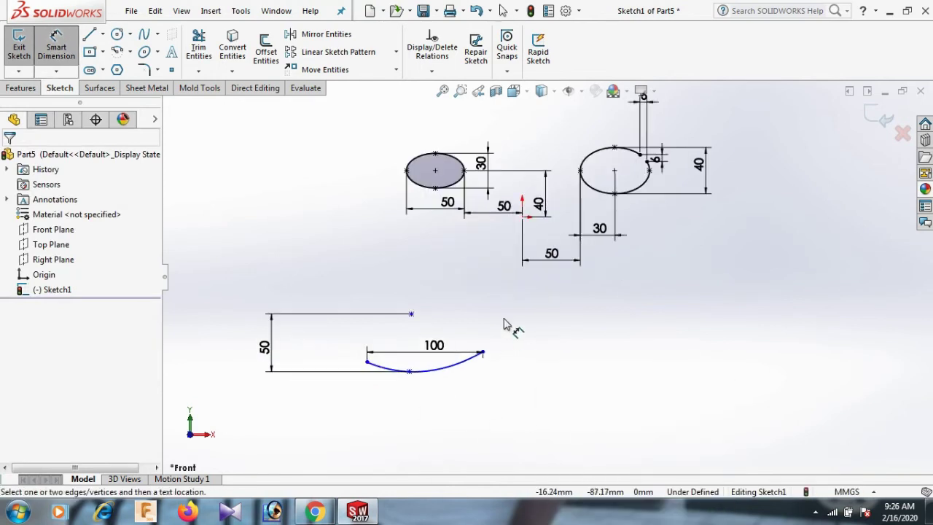
pyautogui.click(367, 363)
pyautogui.click(409, 371)
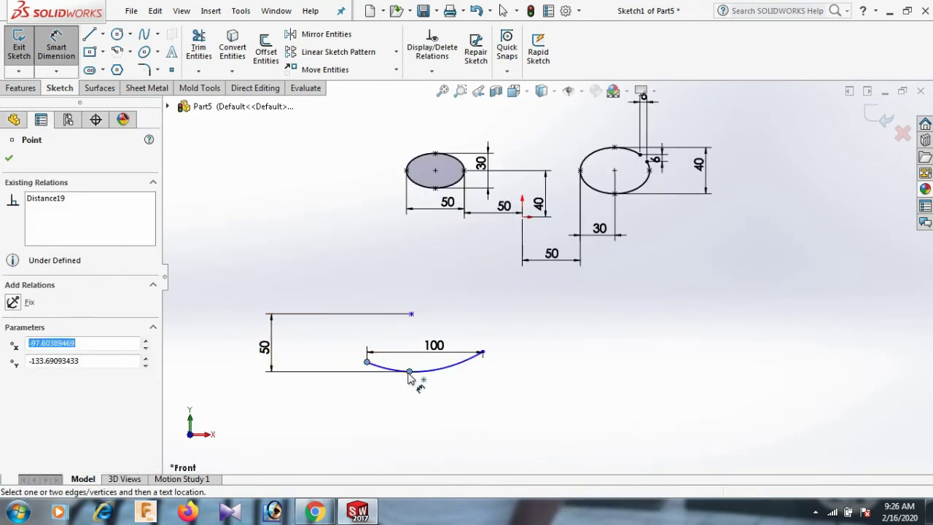
pyautogui.click(396, 427)
pyautogui.write('50')
pyautogui.press('Return')
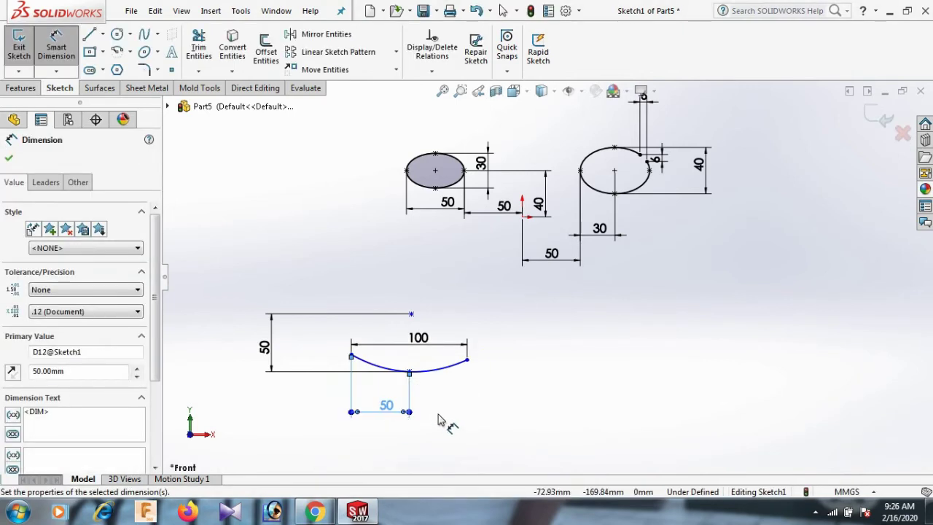
pyautogui.click(547, 416)
pyautogui.rightClick(547, 420)
pyautogui.click(578, 430)
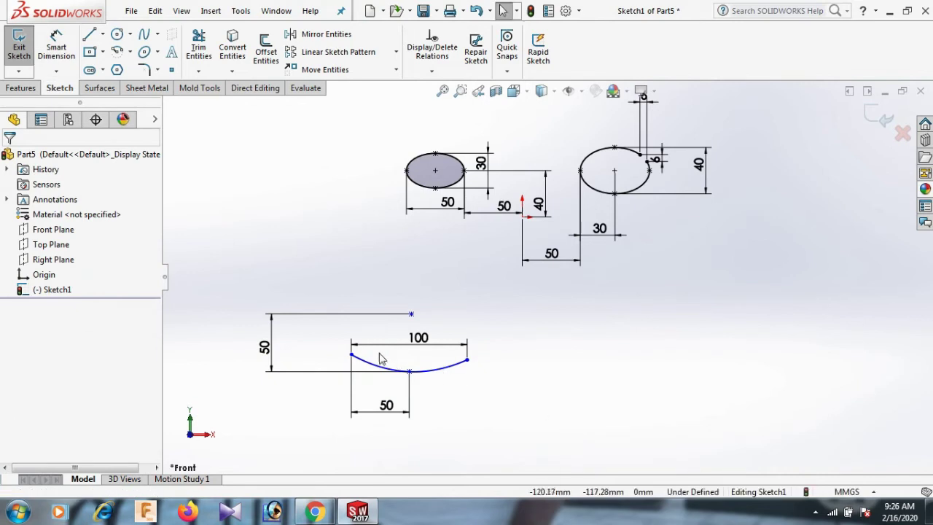
# Step: Add a Horizontal relation between the parabola's two endpoints
pyautogui.click(351, 355)
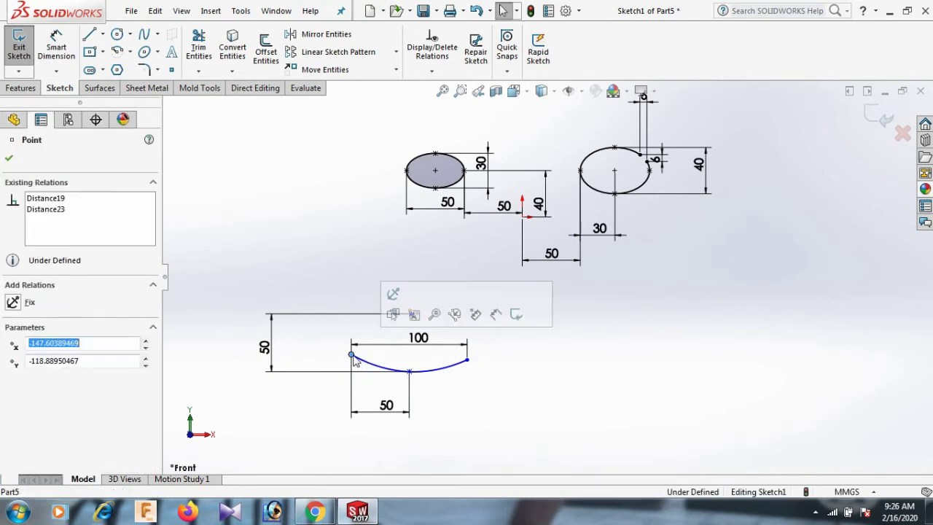
pyautogui.keyDown('ctrl'); pyautogui.click(468, 361); pyautogui.keyUp('ctrl')
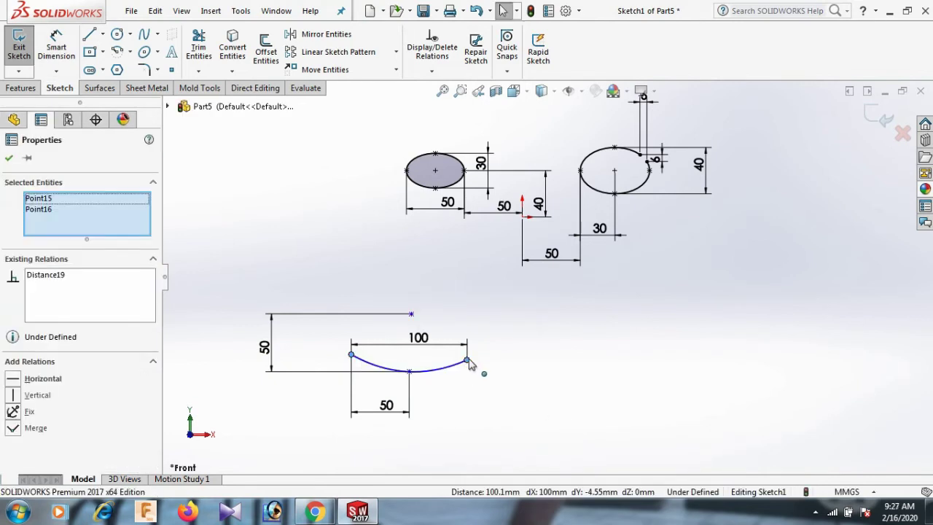
pyautogui.click(16, 384)
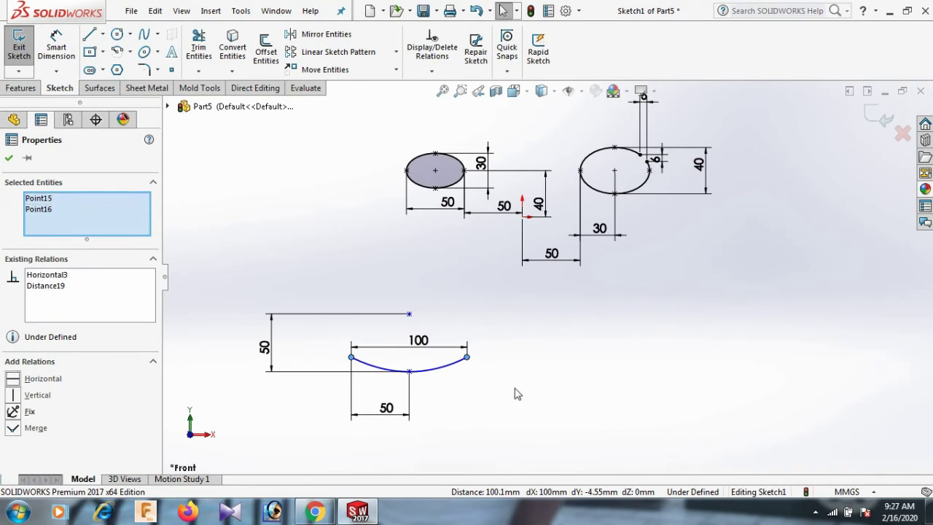
pyautogui.click(552, 391)
# Step: Add a Vertical relation between the horizontal line's end and the ellipse's bottom point
pyautogui.click(409, 314)
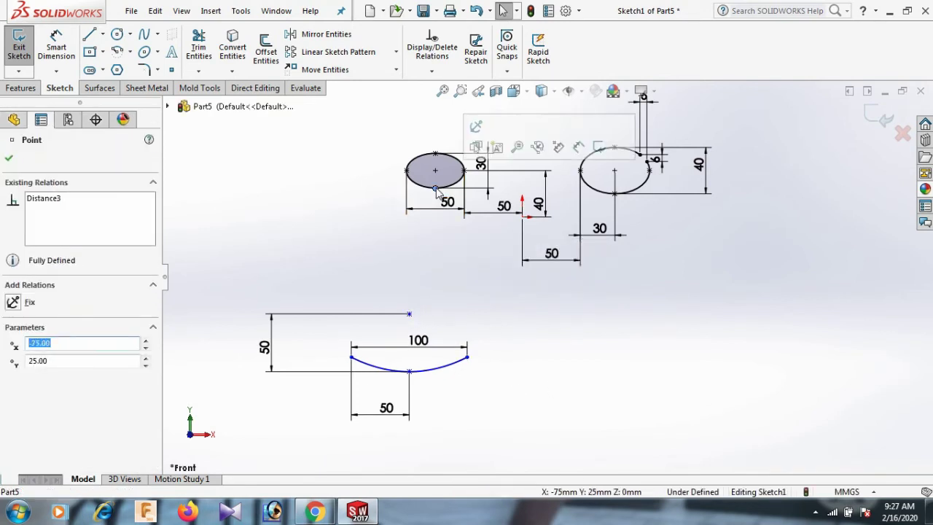
pyautogui.click(443, 235)
pyautogui.click(437, 191)
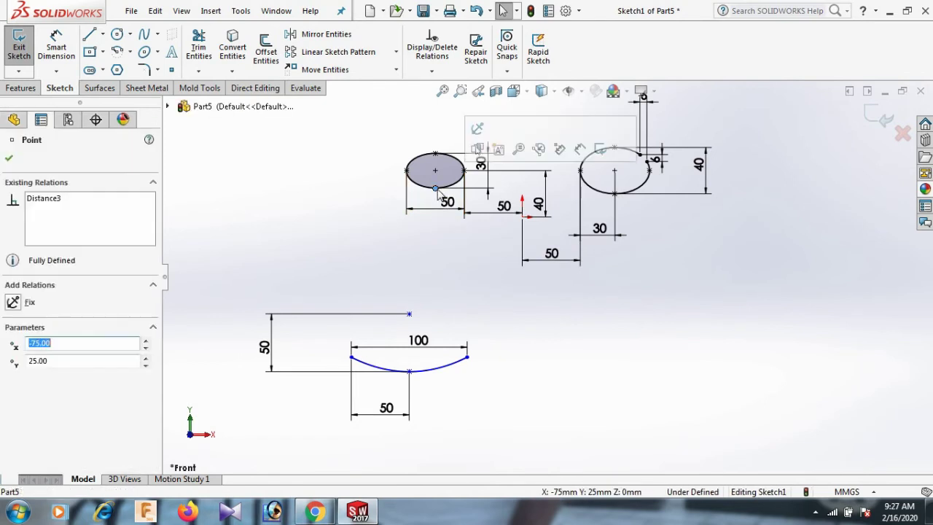
pyautogui.keyDown('ctrl'); pyautogui.click(410, 315); pyautogui.keyUp('ctrl')
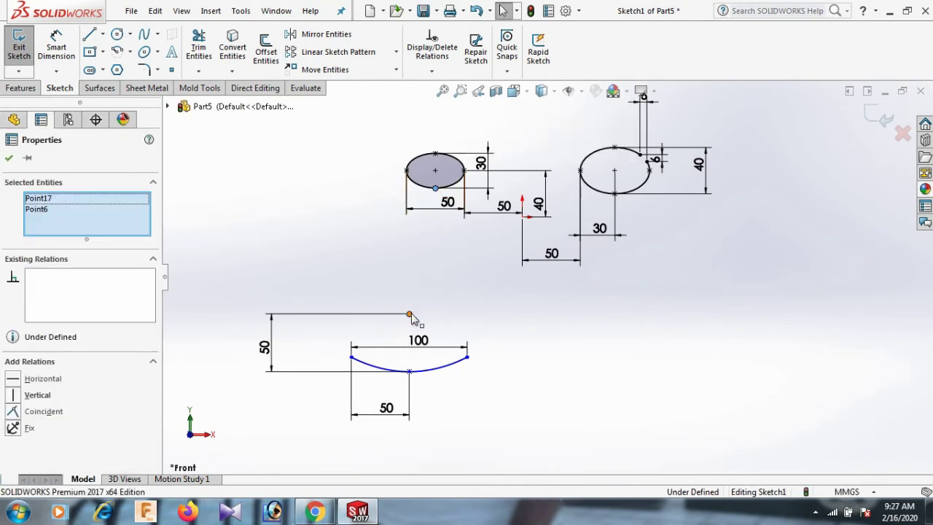
pyautogui.click(14, 394)
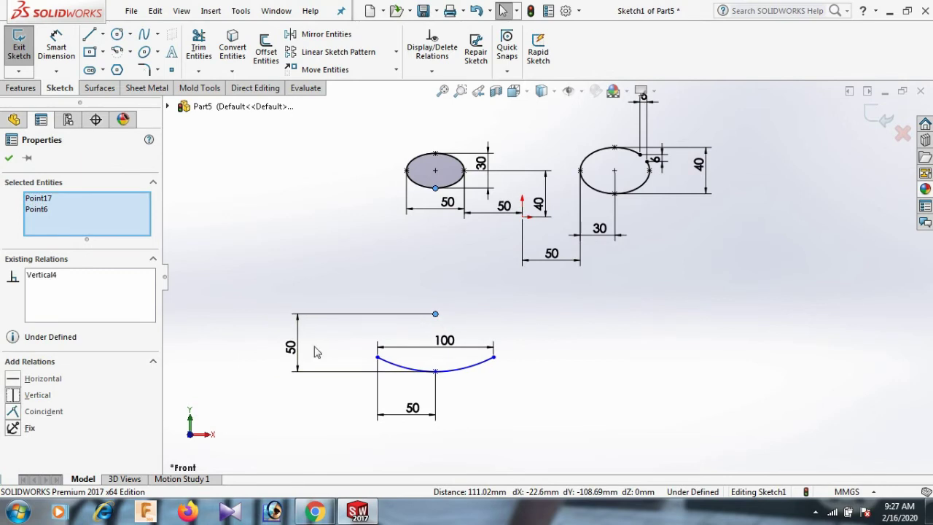
pyautogui.click(554, 300)
# Step: Dimension the vertical distance from the line's end to the ellipse's bottom point as 70
pyautogui.press('d')
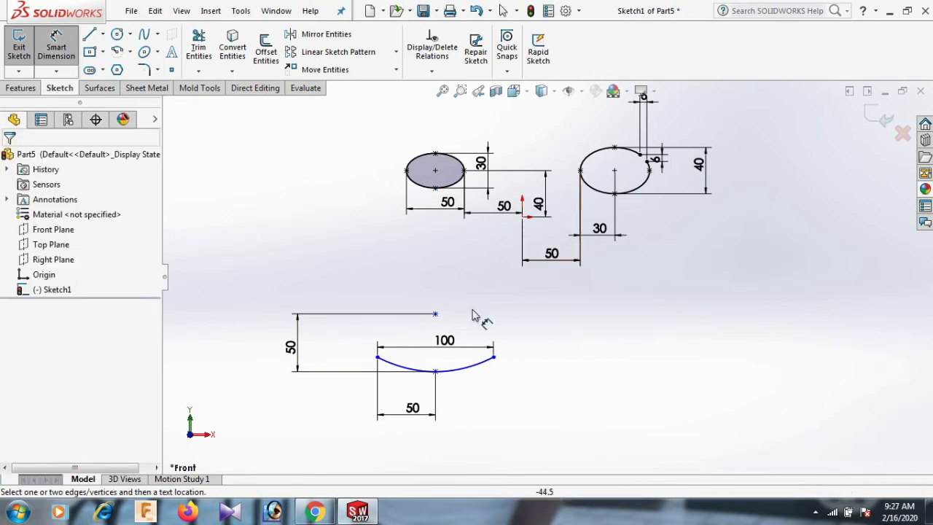
pyautogui.click(435, 313)
pyautogui.click(339, 251)
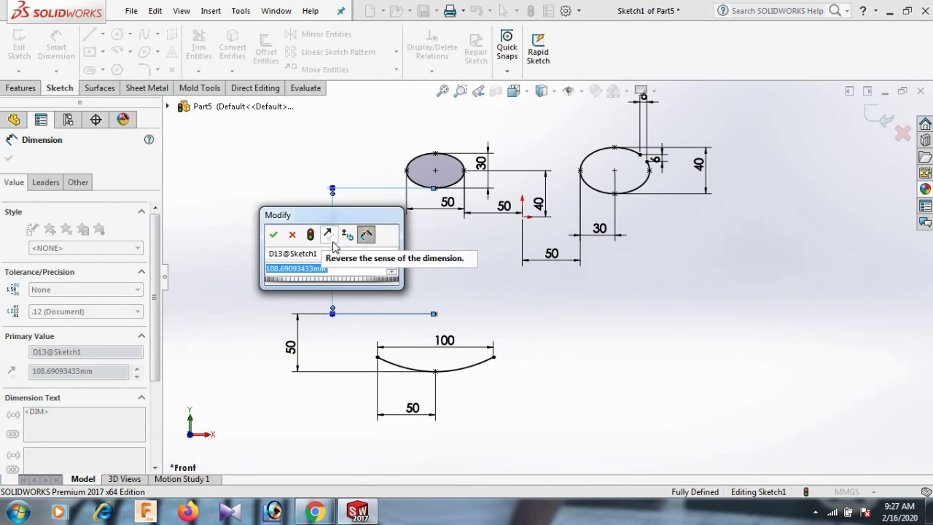
pyautogui.write('7')
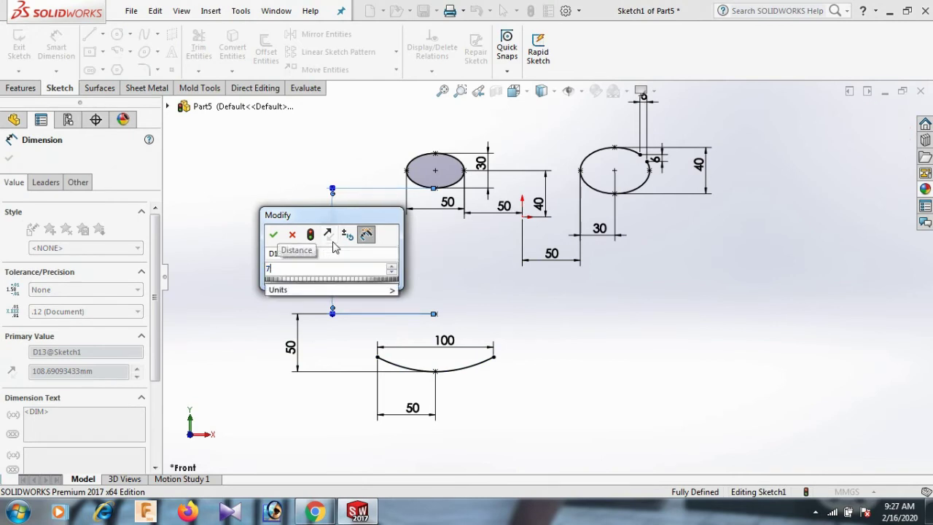
pyautogui.press('Return')
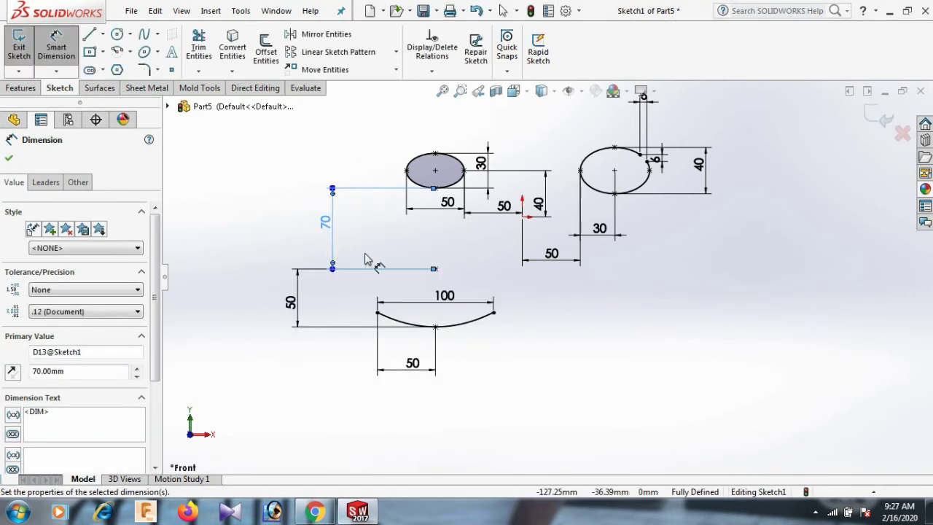
pyautogui.click(557, 336)
pyautogui.rightClick(556, 333)
pyautogui.click(593, 374)
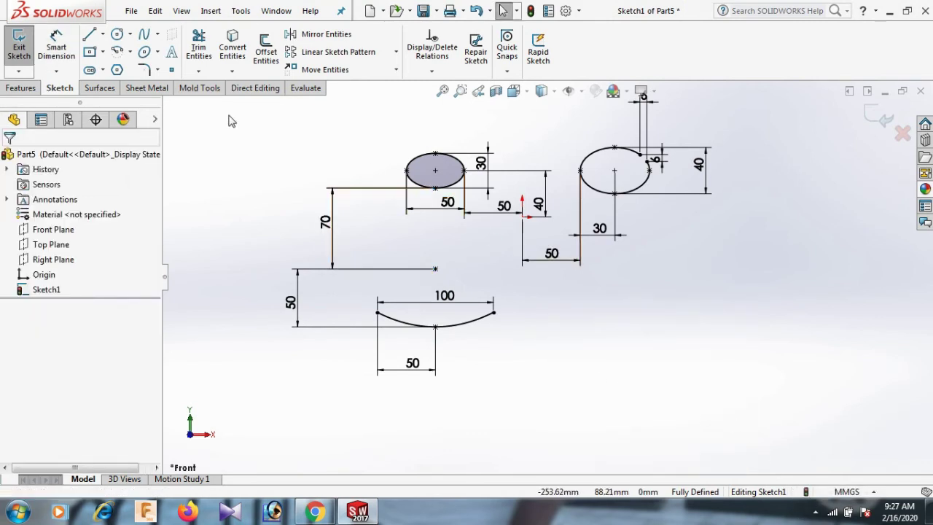
pyautogui.click(157, 53)
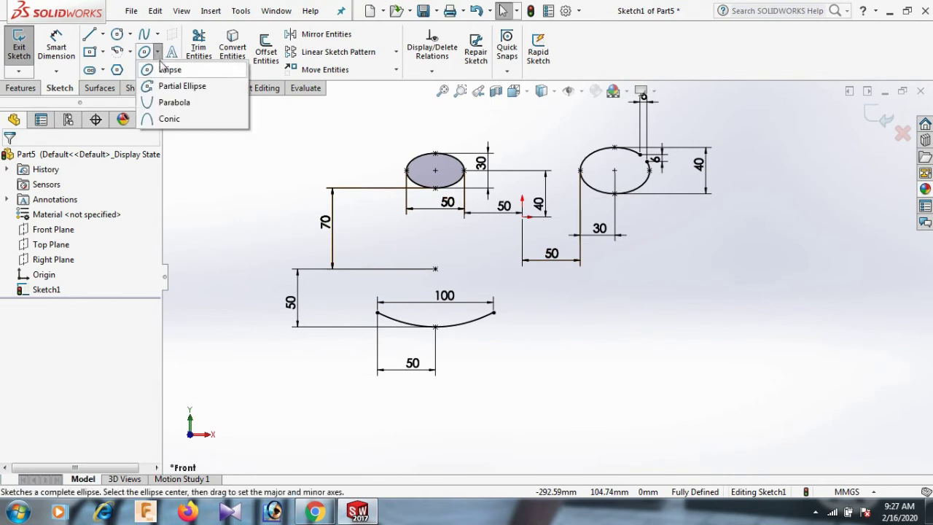
# Step: Draw a V-shaped conic curve with its endpoints and shoulder to the right of the parabola
pyautogui.click(170, 119)
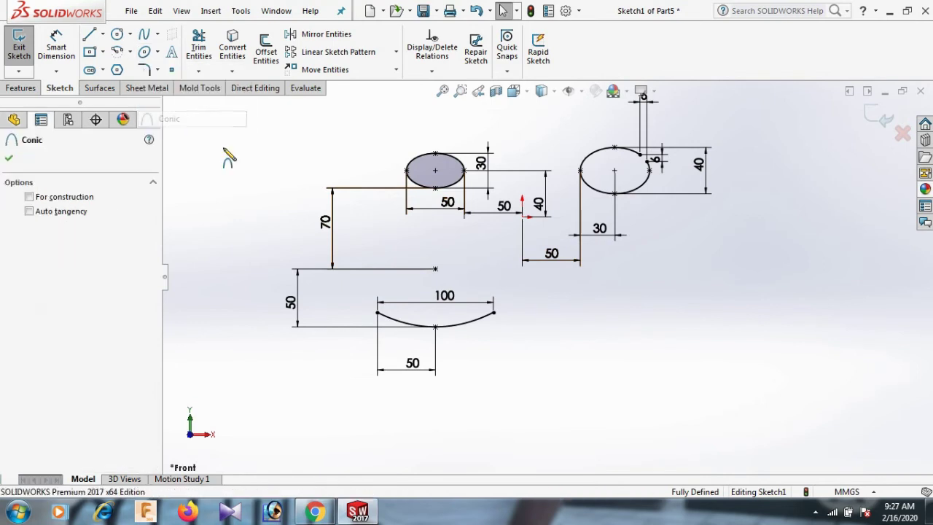
pyautogui.click(720, 312)
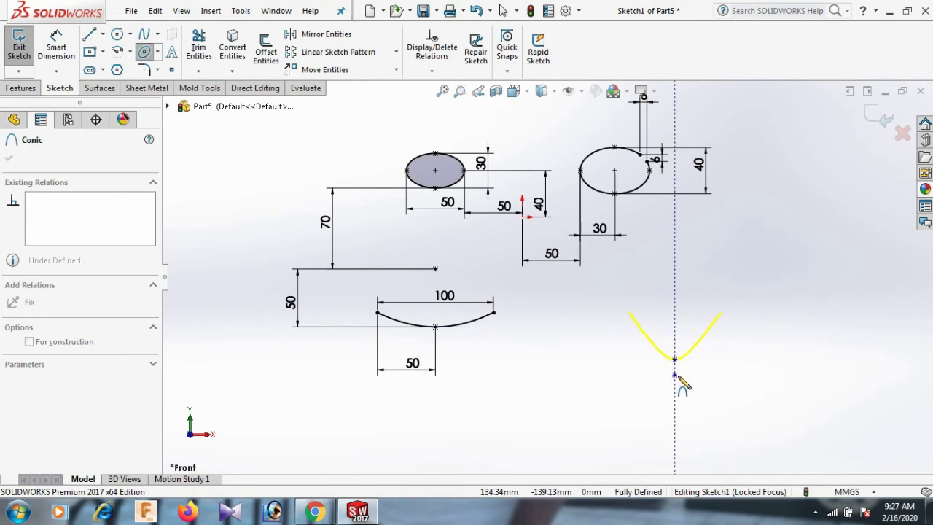
pyautogui.click(678, 379)
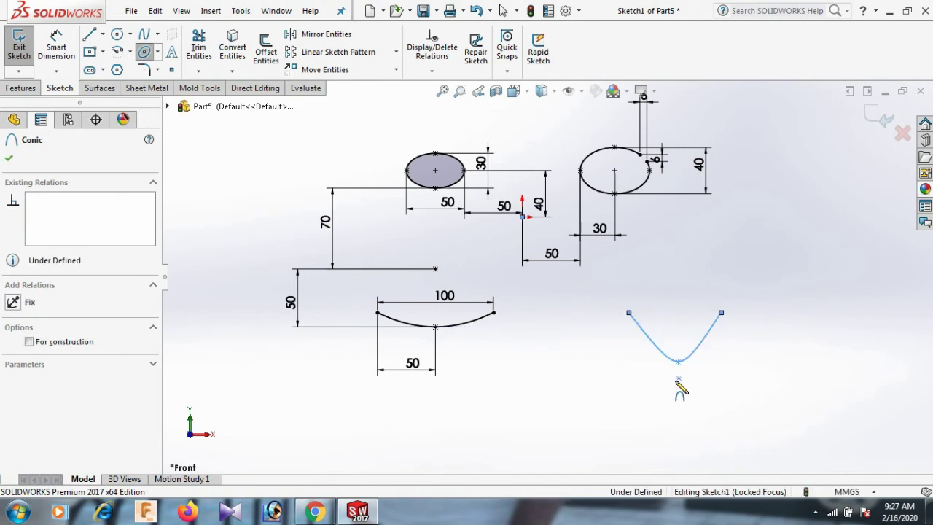
pyautogui.rightClick(678, 379)
pyautogui.click(709, 376)
pyautogui.moveTo(755, 389); pyautogui.dragTo(764, 277, button='right')
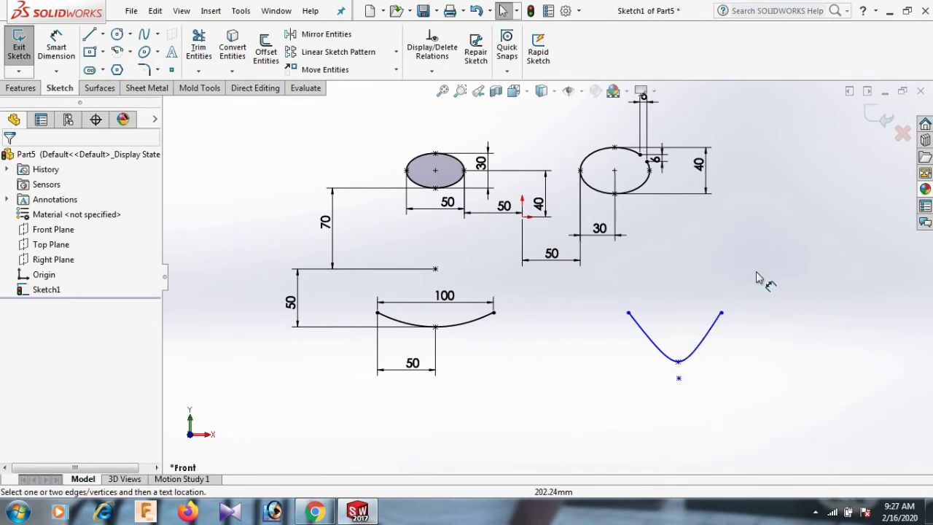
# Step: Dimension the width between the conic's two endpoints as 70
pyautogui.click(629, 314)
pyautogui.click(722, 314)
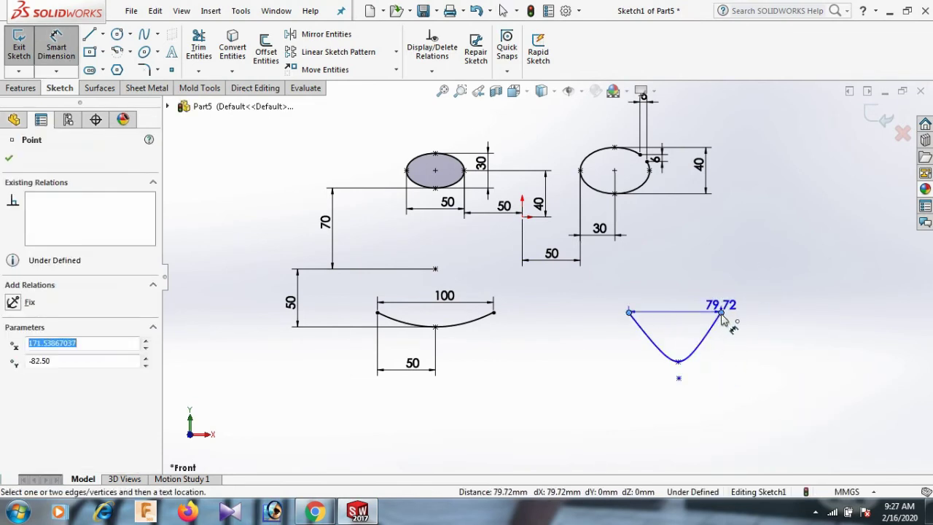
pyautogui.click(691, 433)
pyautogui.write('70')
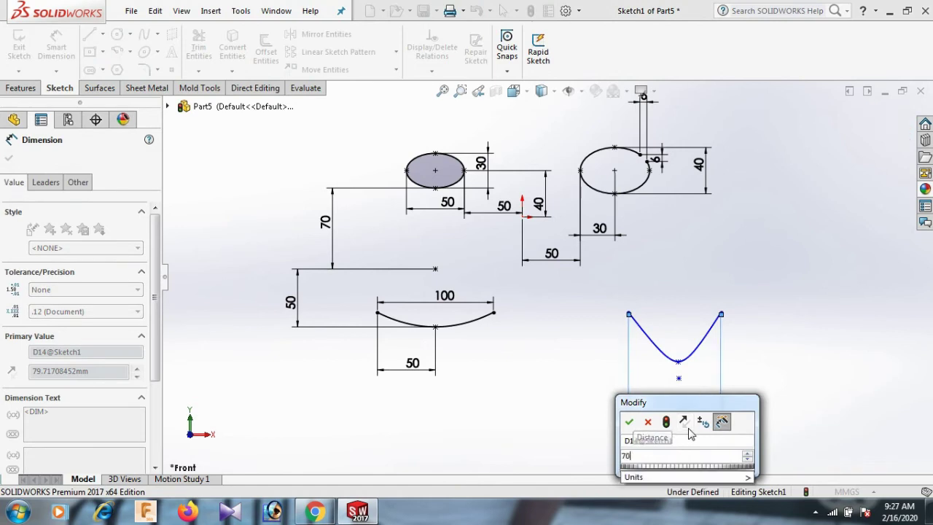
pyautogui.press('Return')
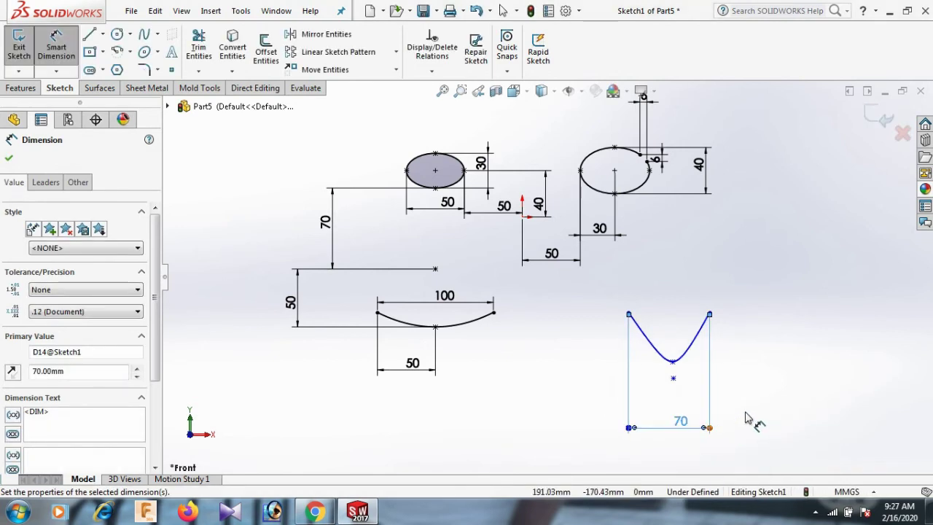
# Step: Dimension the vertical gap below the conic's lowest point as 14, after 15 gave invalid geometry
pyautogui.click(673, 378)
pyautogui.click(673, 361)
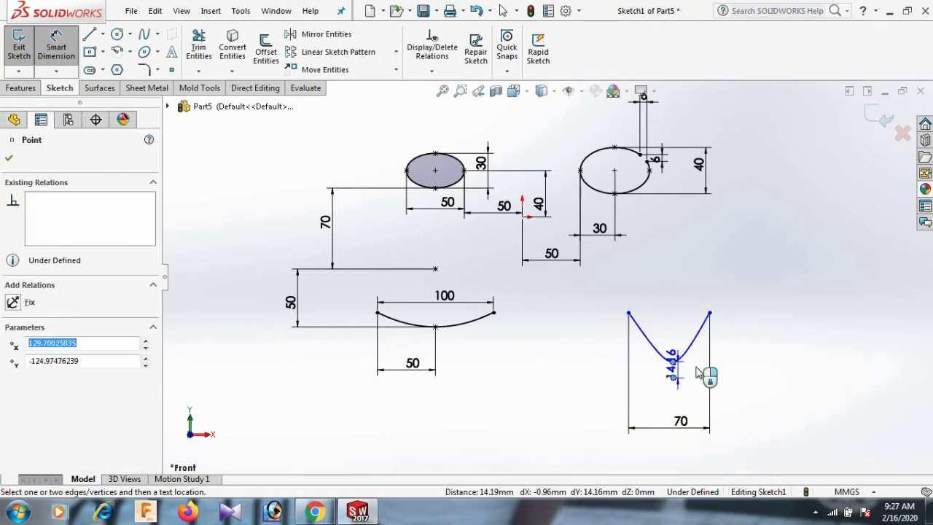
pyautogui.click(759, 380)
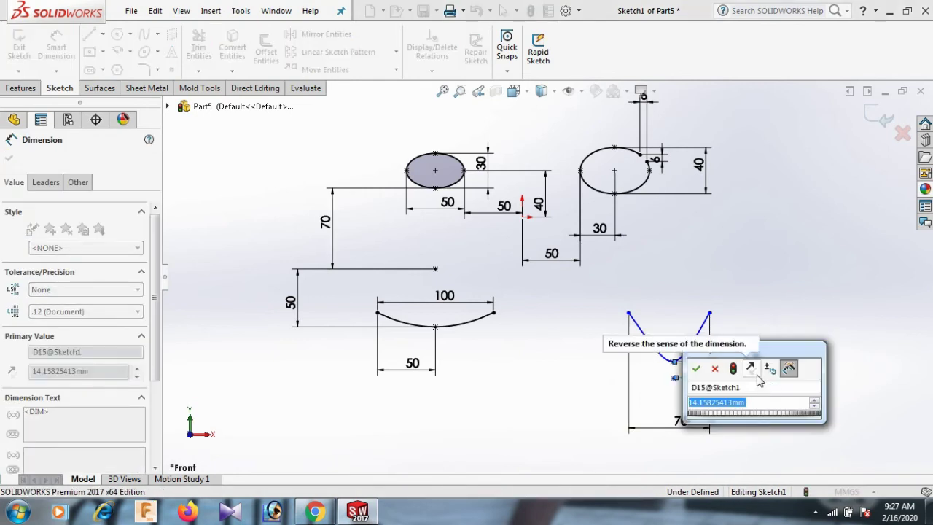
pyautogui.write('15')
pyautogui.click(697, 368)
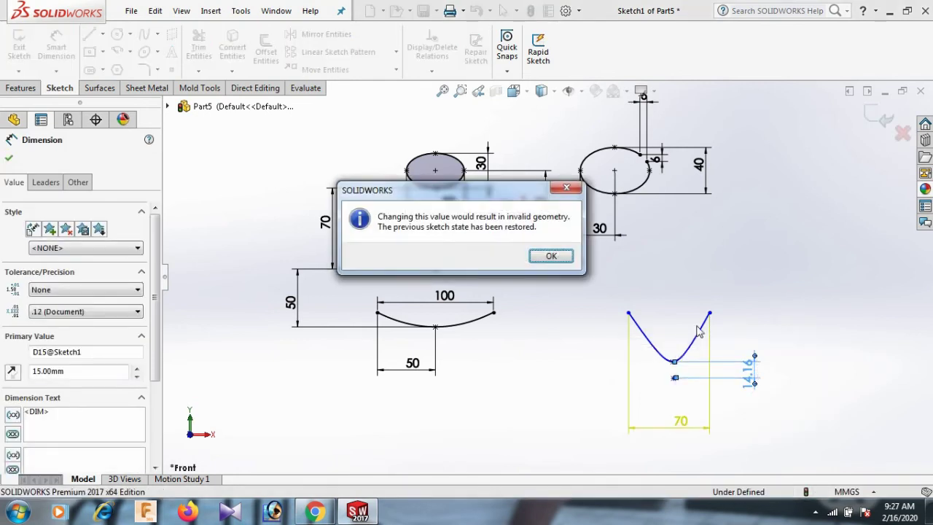
pyautogui.click(568, 186)
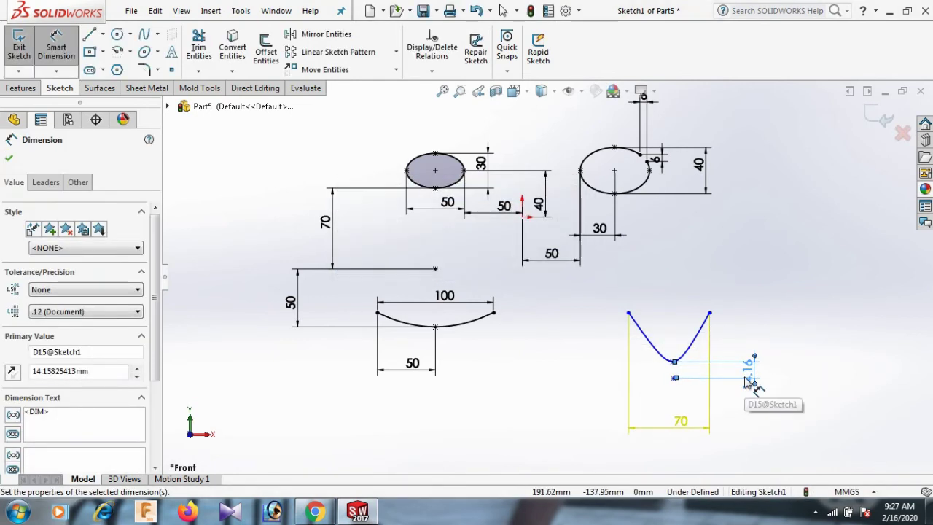
pyautogui.doubleClick(750, 372)
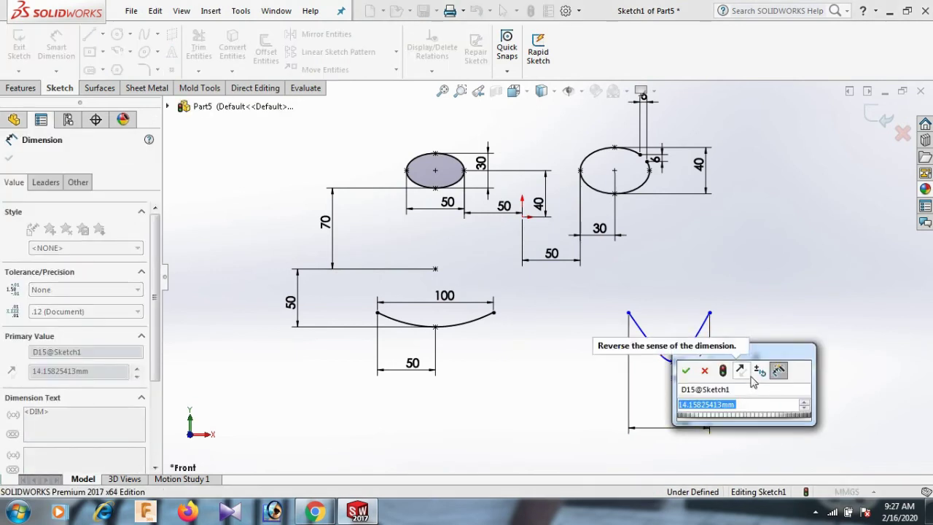
pyautogui.write('14')
pyautogui.press('Return')
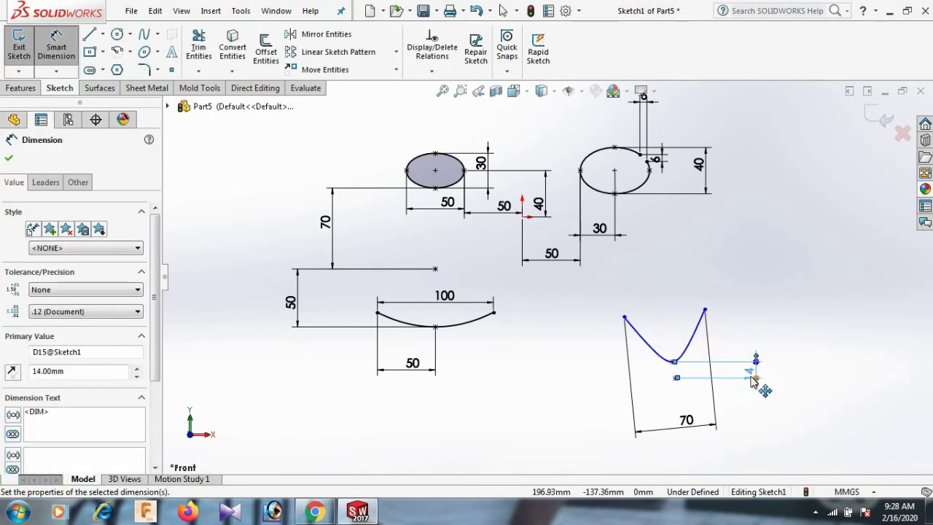
pyautogui.press('Escape')
pyautogui.rightClick(762, 274)
pyautogui.click(781, 313)
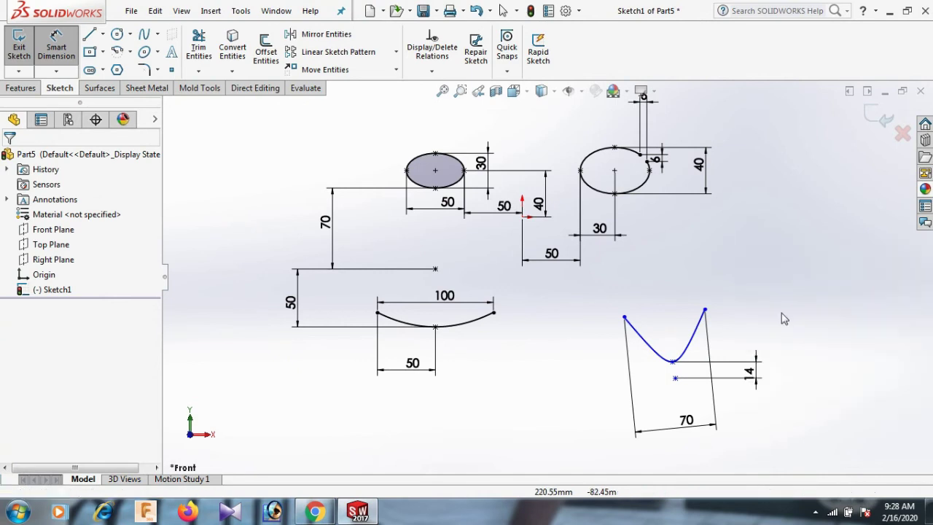
pyautogui.click(624, 318)
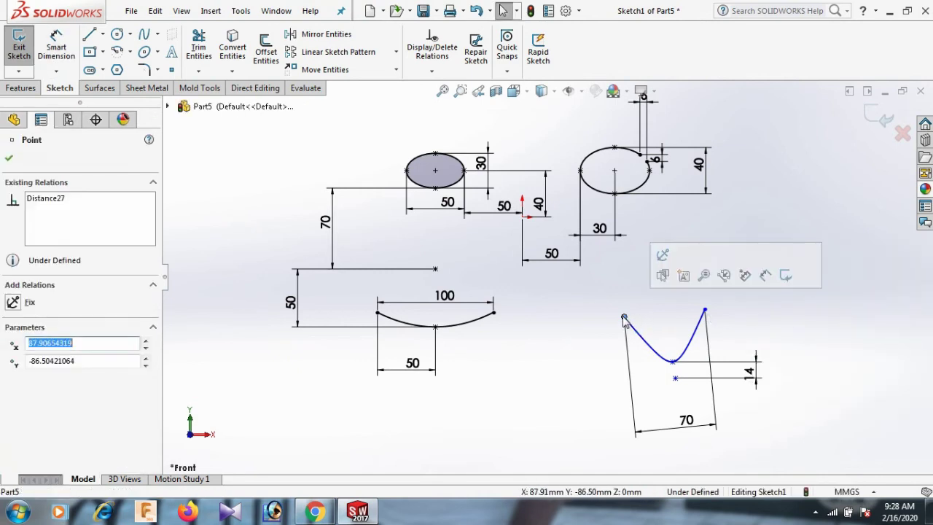
# Step: Add a Horizontal relation between the V conic's two endpoints
pyautogui.keyDown('ctrl'); pyautogui.click(705, 311); pyautogui.keyUp('ctrl')
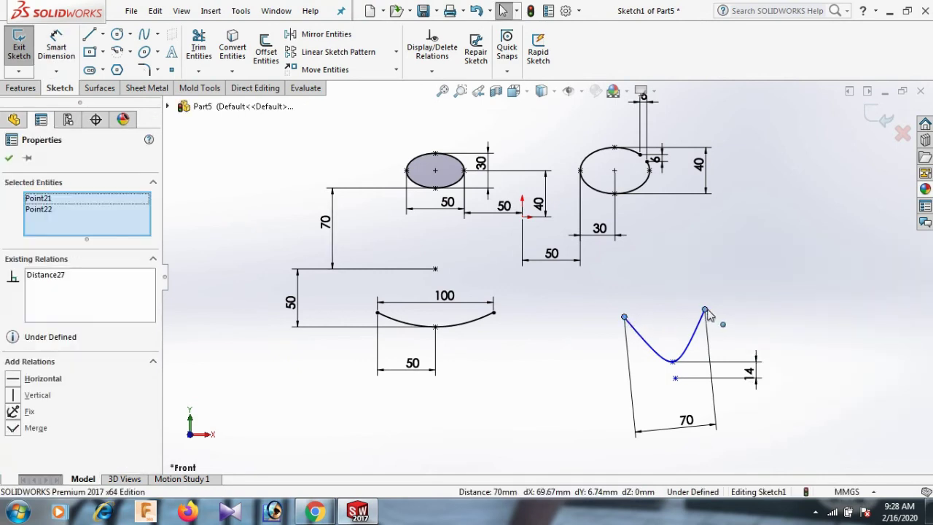
pyautogui.click(20, 381)
pyautogui.click(744, 276)
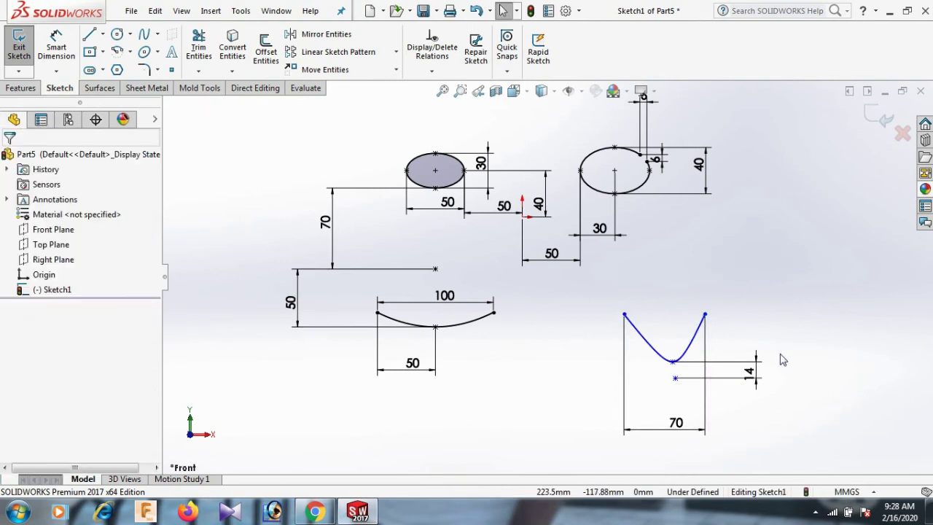
# Step: Align the V conic's lowest point vertically under the ellipse centre
pyautogui.click(673, 363)
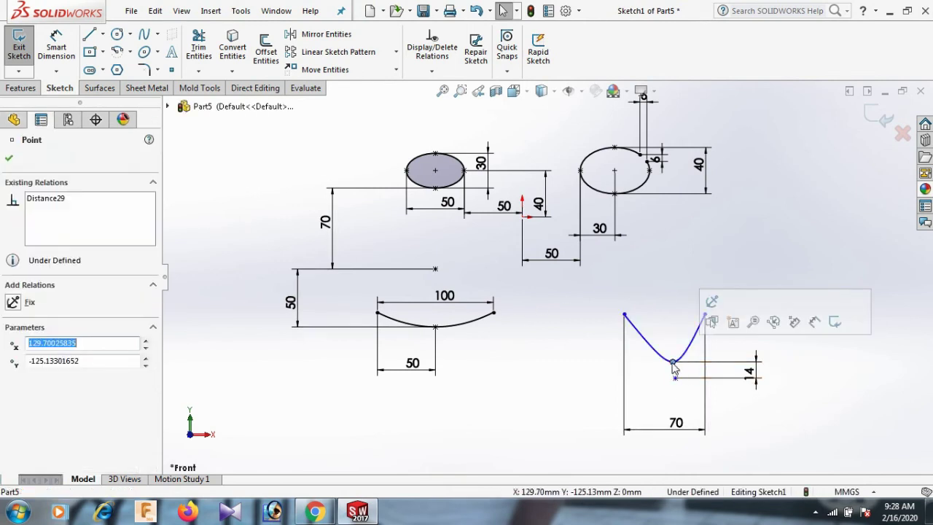
pyautogui.keyDown('ctrl'); pyautogui.click(615, 175); pyautogui.keyUp('ctrl')
pyautogui.click(15, 395)
pyautogui.click(520, 319)
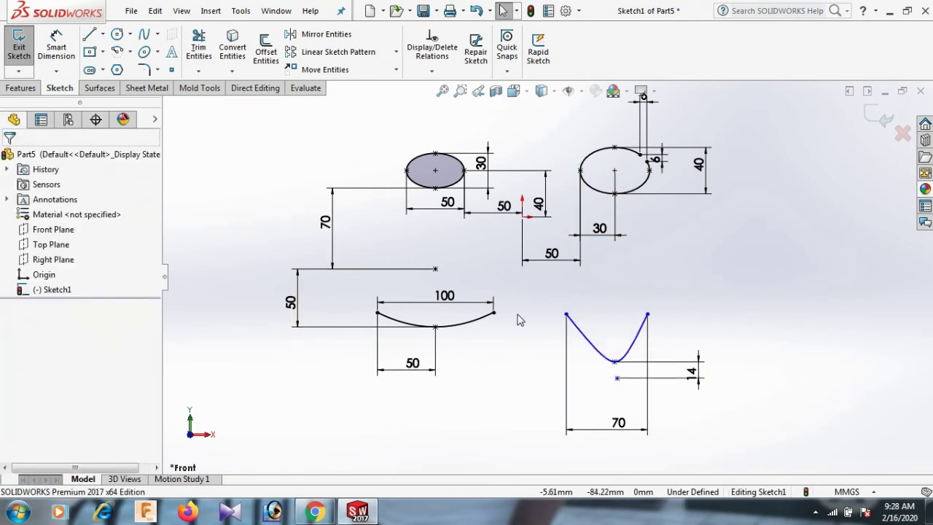
# Step: Make the V conic's left endpoint horizontal with the parabola arc's right endpoint
pyautogui.click(494, 316)
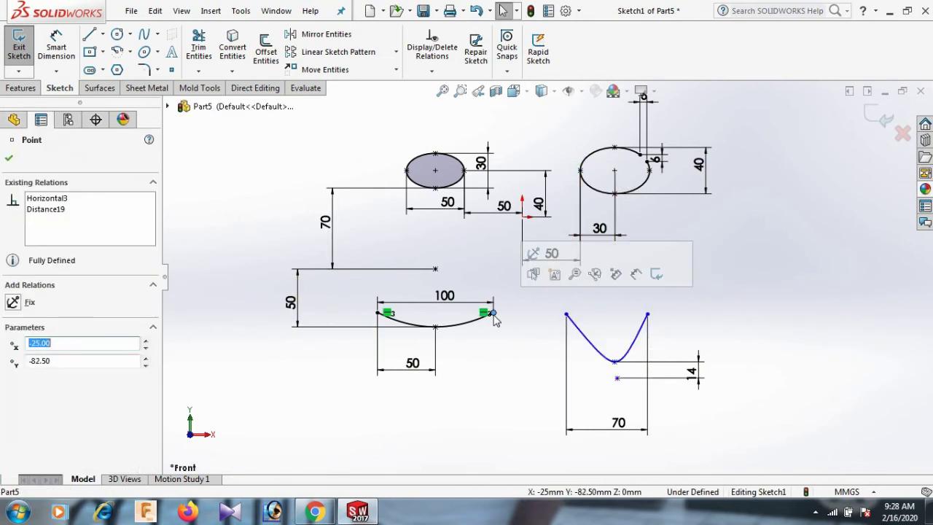
pyautogui.click(567, 315)
pyautogui.click(567, 318)
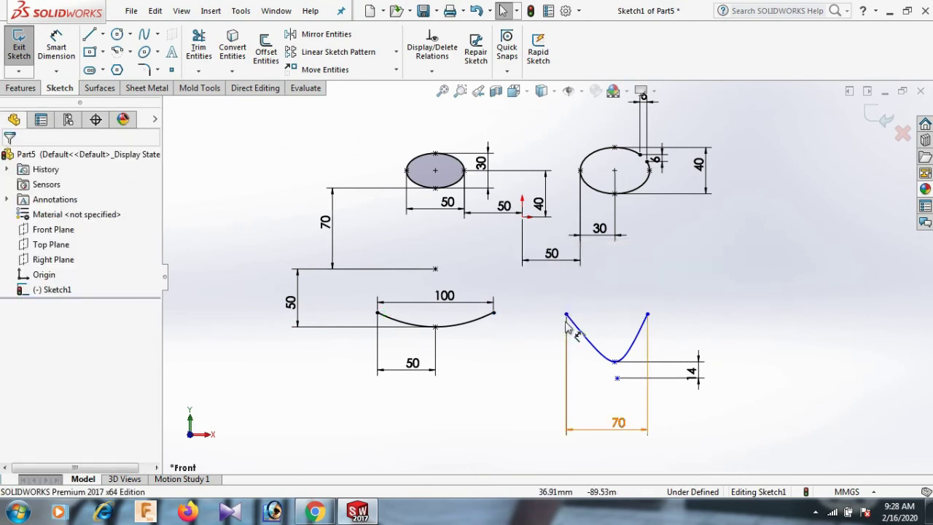
pyautogui.click(566, 315)
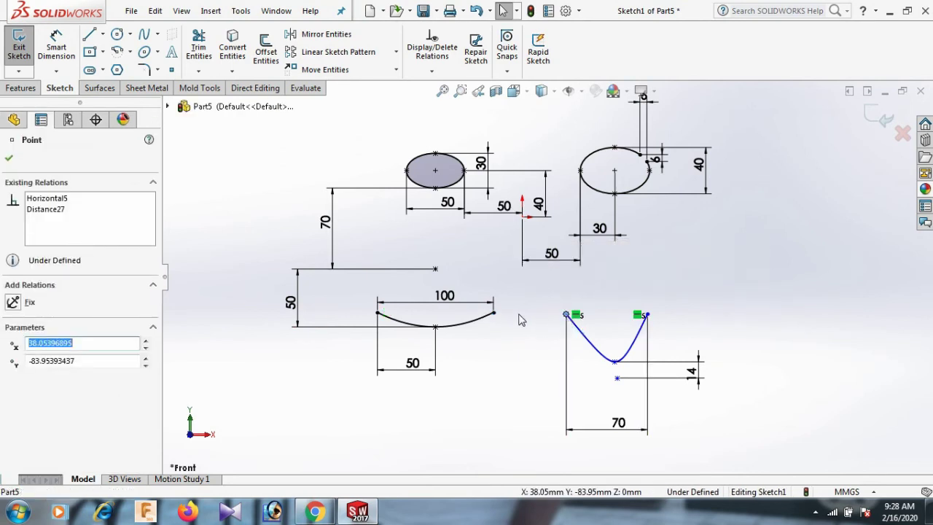
pyautogui.keyDown('ctrl'); pyautogui.click(494, 314); pyautogui.keyUp('ctrl')
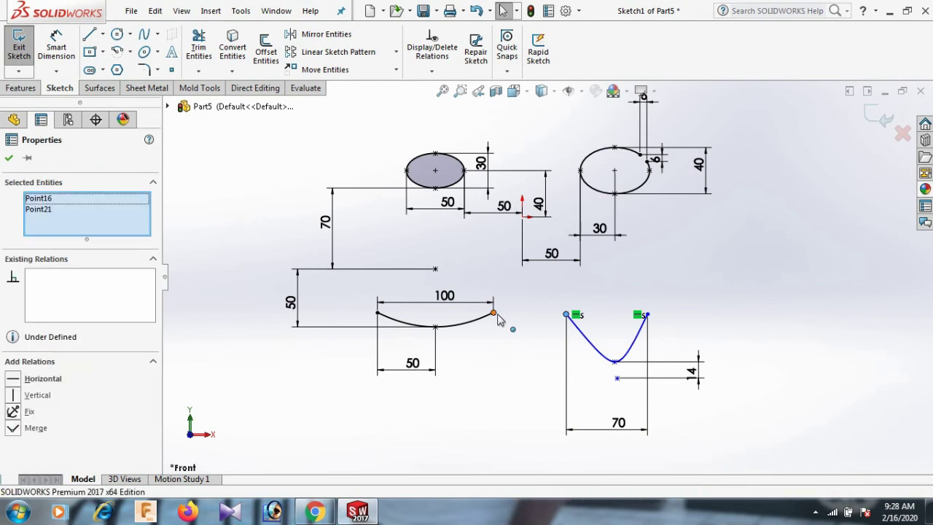
pyautogui.click(15, 379)
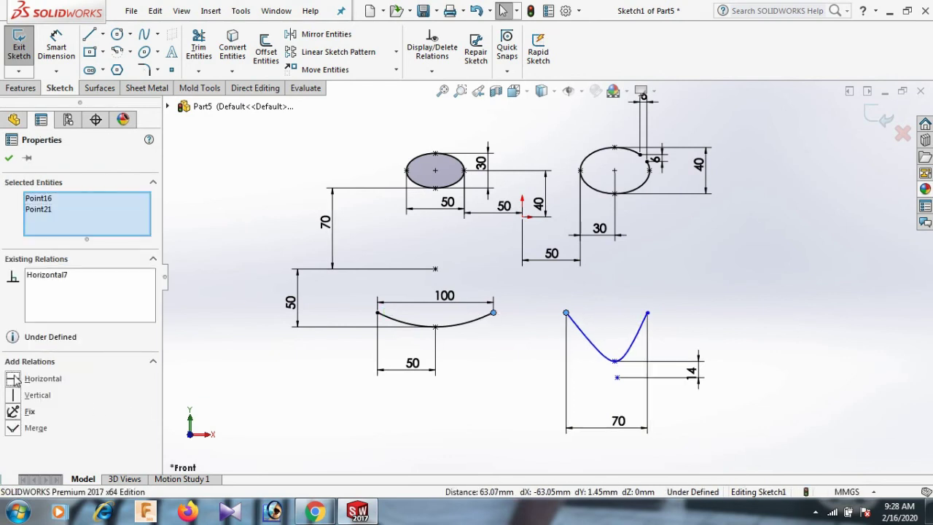
pyautogui.click(737, 308)
pyautogui.press('d')
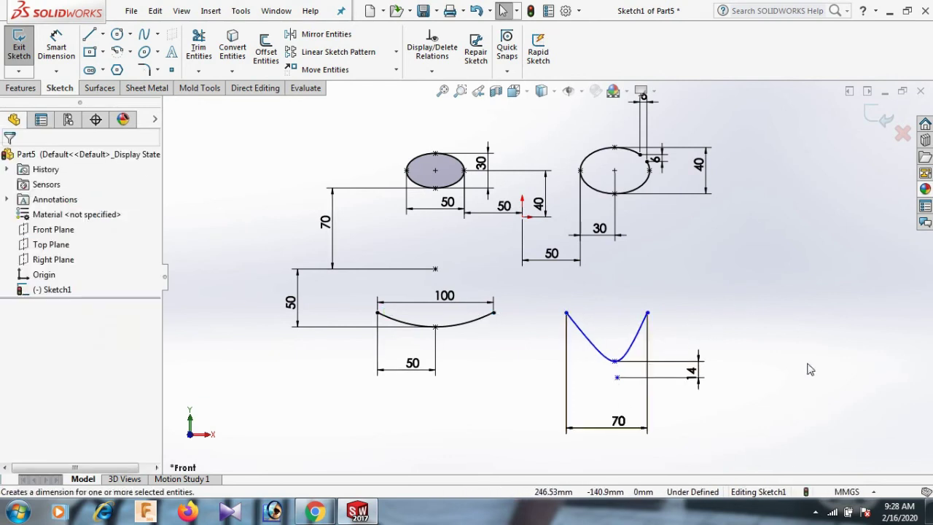
pyautogui.click(567, 314)
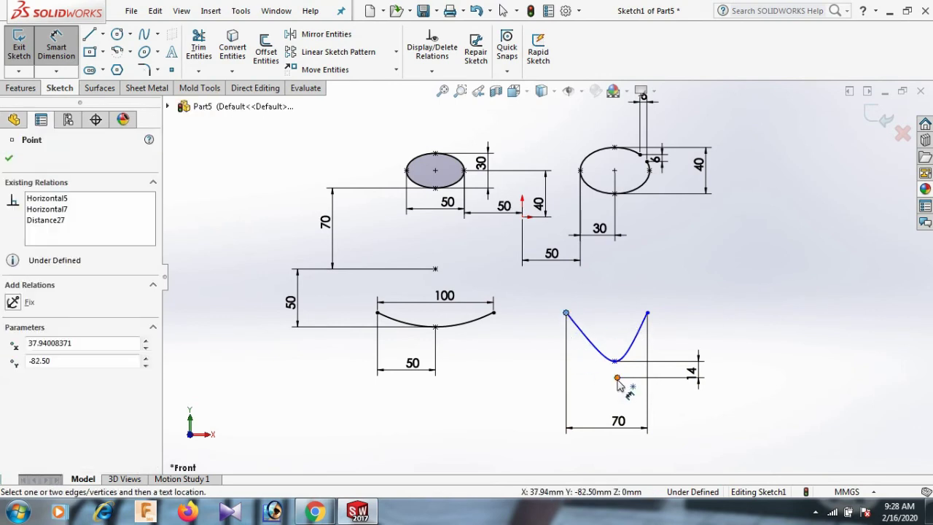
# Step: Dimension the horizontal distance from the V's left endpoint to the point below its vertex as 35
pyautogui.click(617, 380)
pyautogui.click(600, 403)
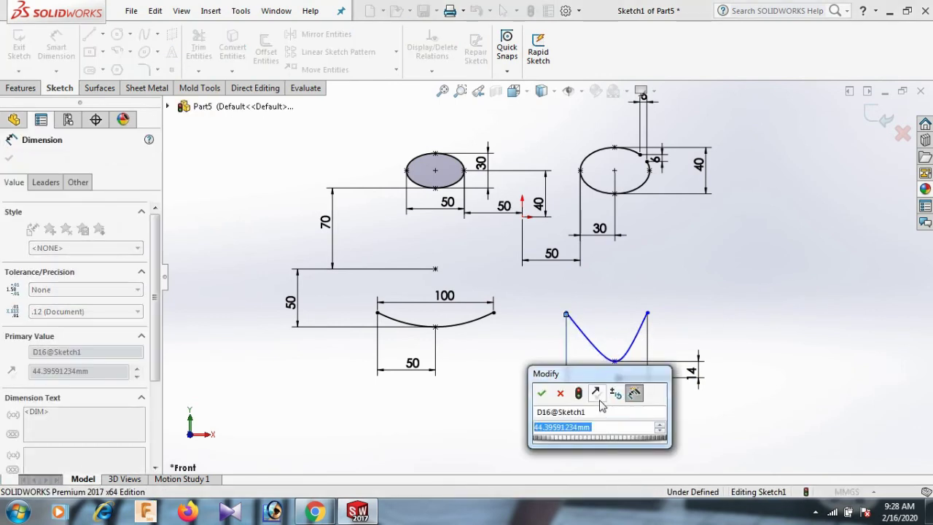
pyautogui.write('3')
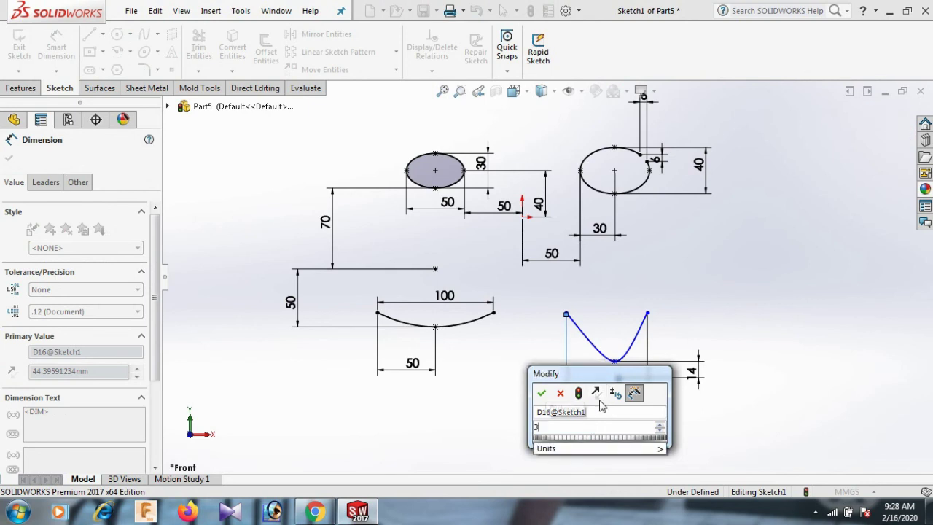
pyautogui.write('5')
pyautogui.press('Return')
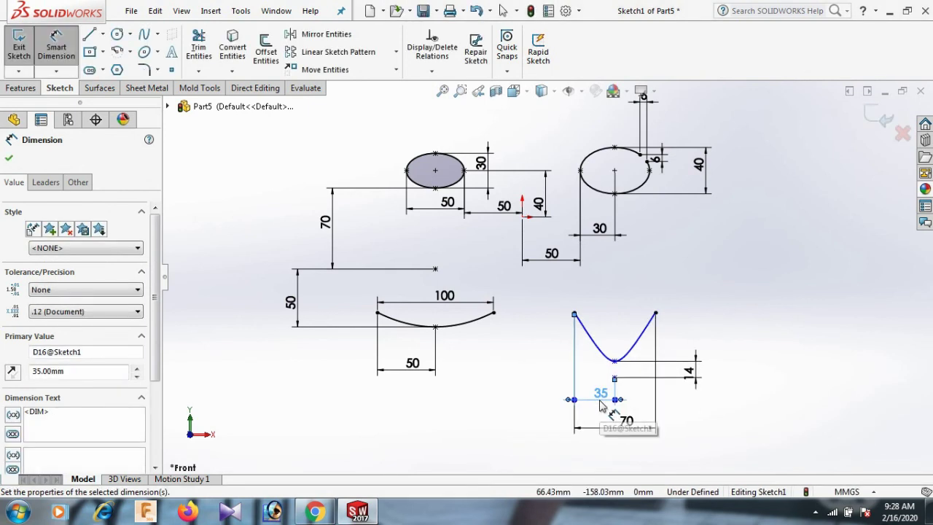
pyautogui.click(752, 246)
pyautogui.rightClick(752, 246)
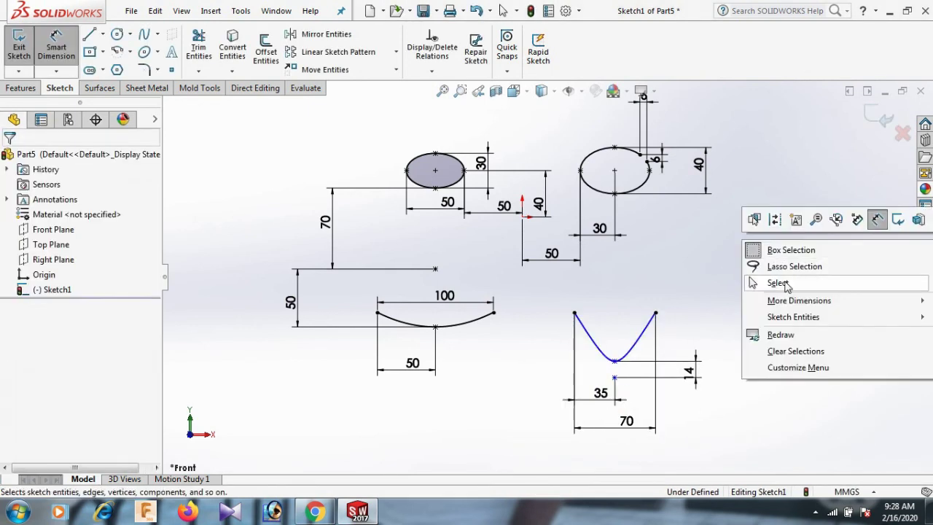
pyautogui.click(782, 283)
# Step: Test the V conic's remaining freedom by selecting its endpoints and dragging its bottom
pyautogui.click(656, 314)
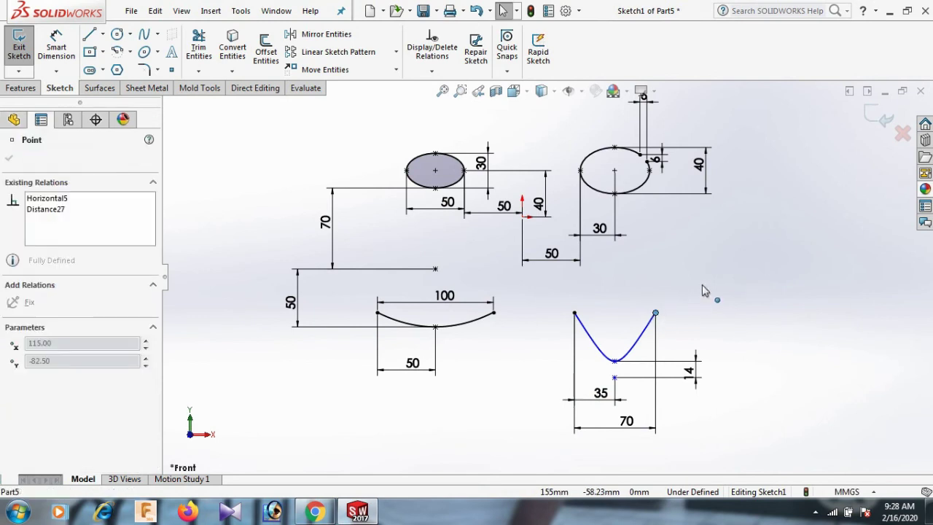
pyautogui.press('Escape')
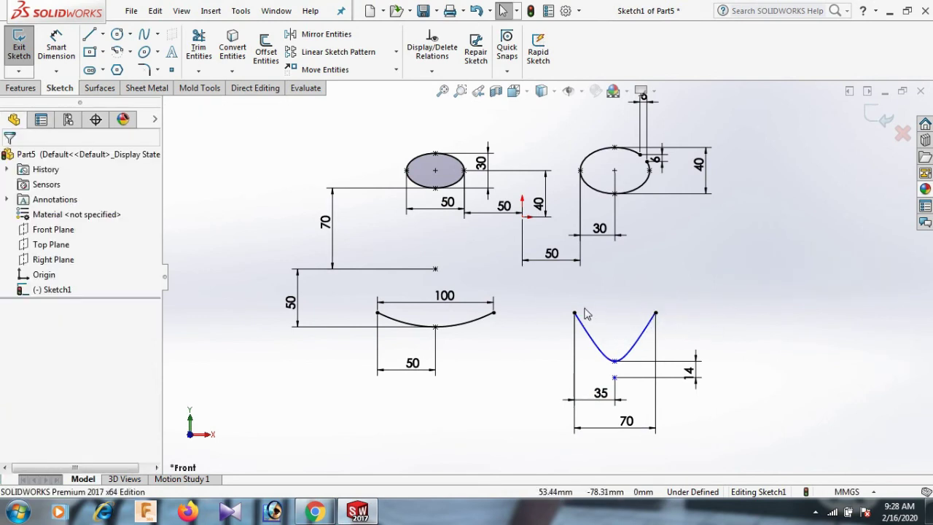
pyautogui.click(576, 315)
pyautogui.press('Escape')
pyautogui.moveTo(625, 379)
pyautogui.mouseDown()
pyautogui.moveTo(628, 399)
pyautogui.moveTo(633, 387)
pyautogui.mouseUp()
pyautogui.press('Escape')
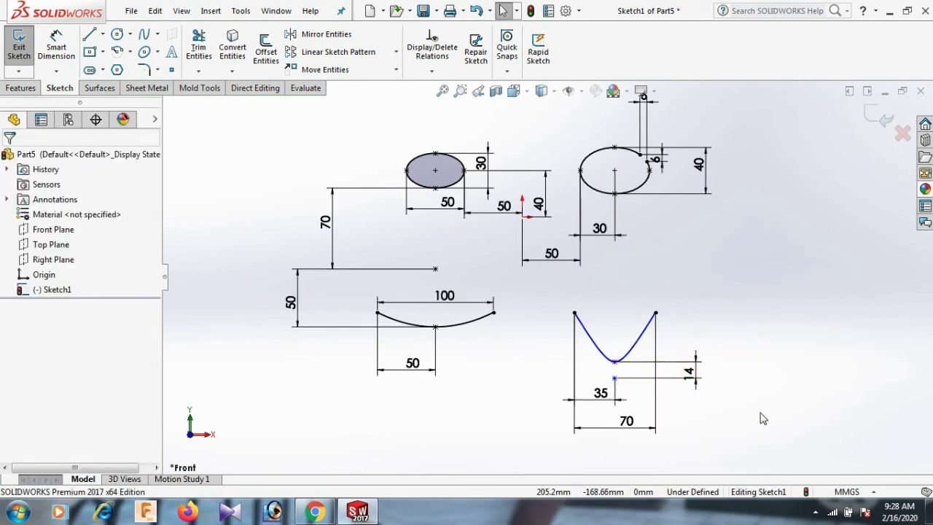
pyautogui.moveTo(760, 416); pyautogui.dragTo(758, 288, button='right')
# Step: Dimension the vertical height from the V's bottom vertex to its right endpoint as 50
pyautogui.click(615, 361)
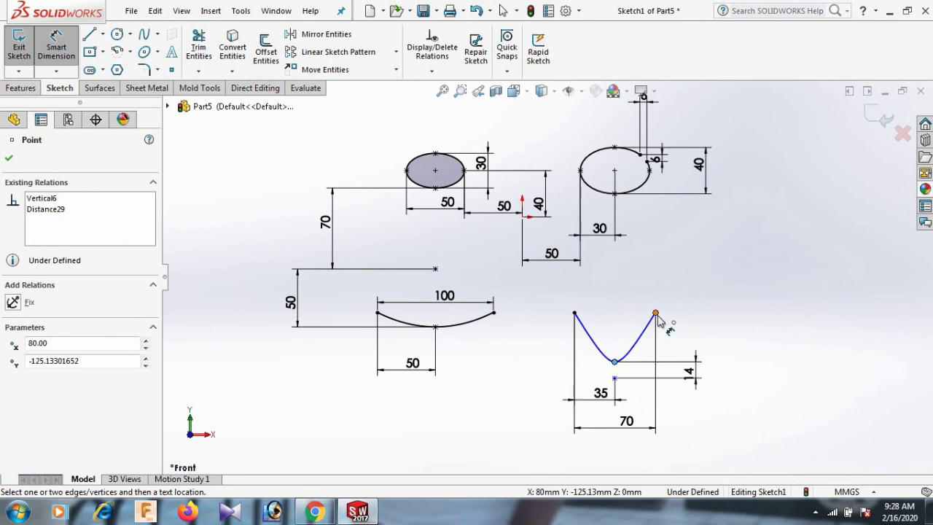
pyautogui.click(656, 315)
pyautogui.click(751, 332)
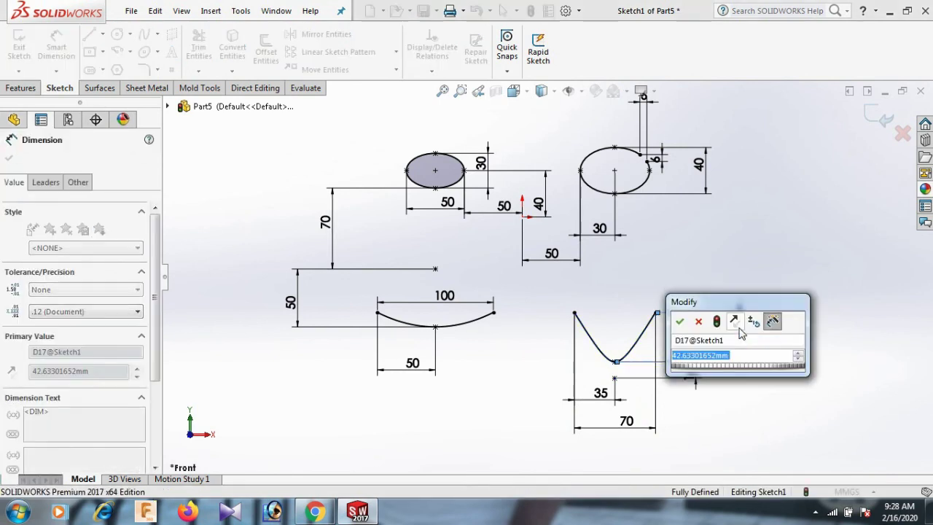
pyautogui.write('50')
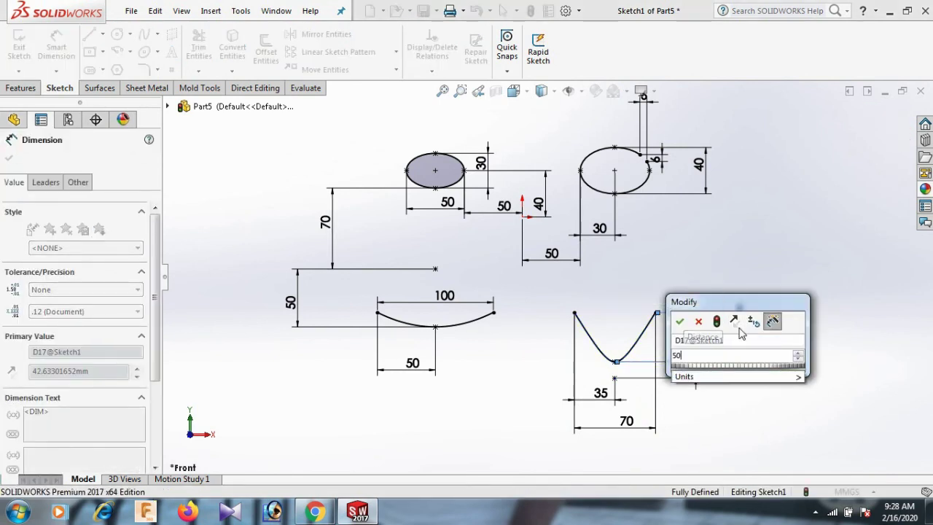
pyautogui.press('Return')
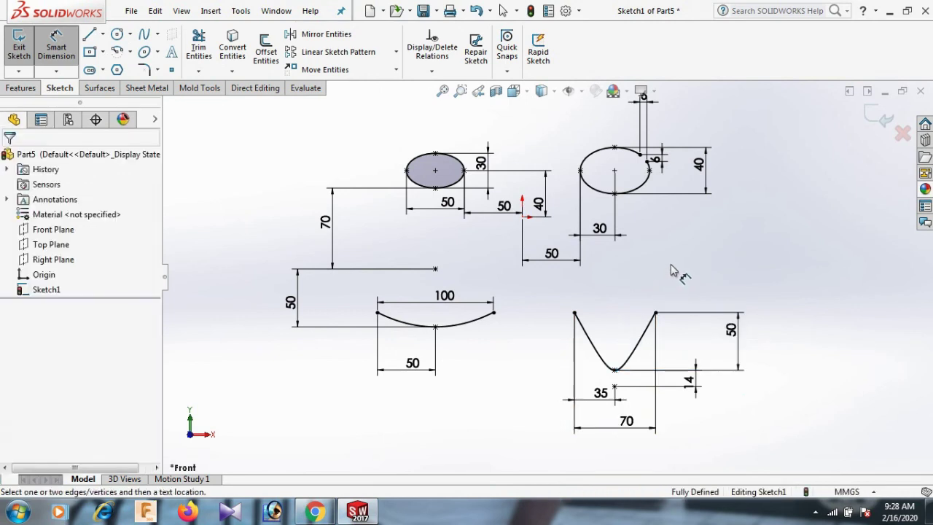
pyautogui.rightClick(672, 270)
pyautogui.click(700, 308)
pyautogui.scroll(3, 547, 269)
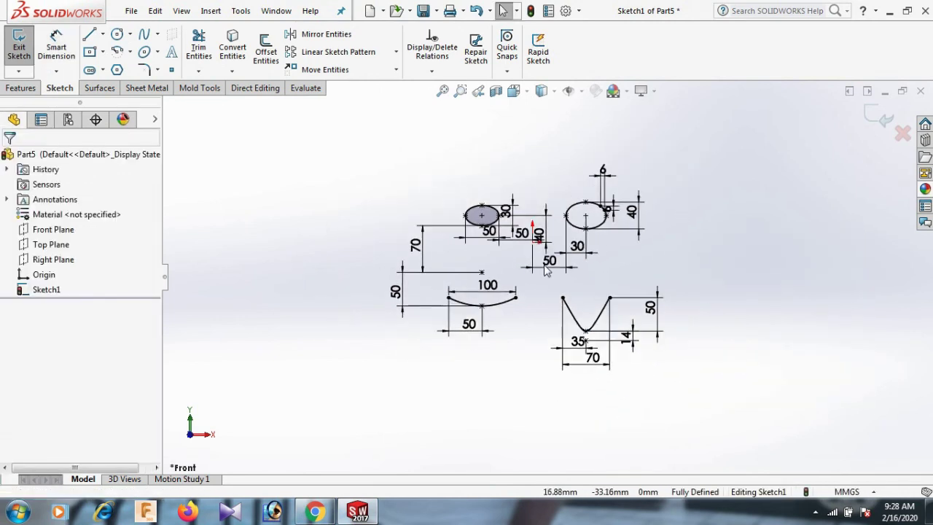